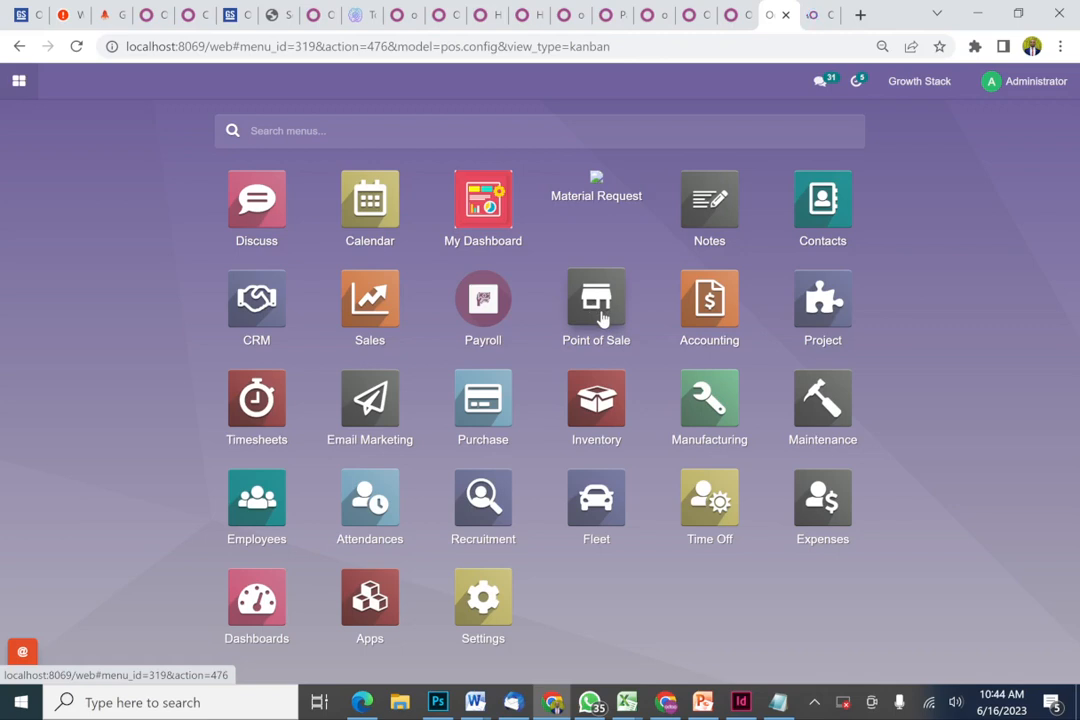
Start a new Point of Sale session for Lekki Shop with an opening cash of 4000.
click(601, 316)
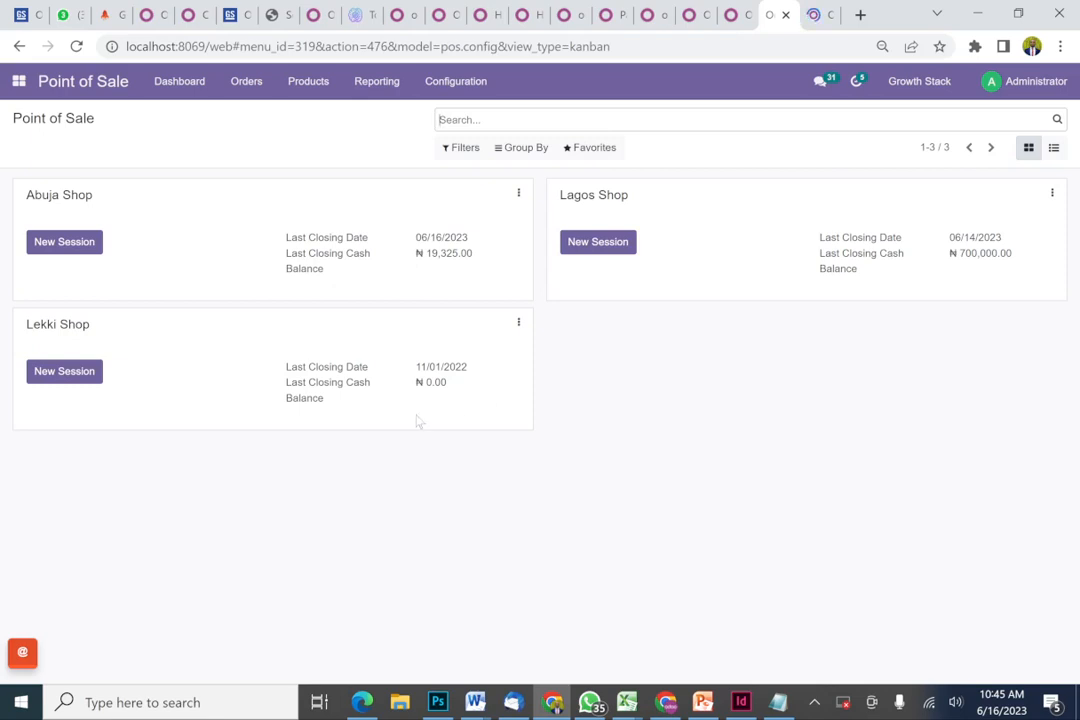
click(67, 378)
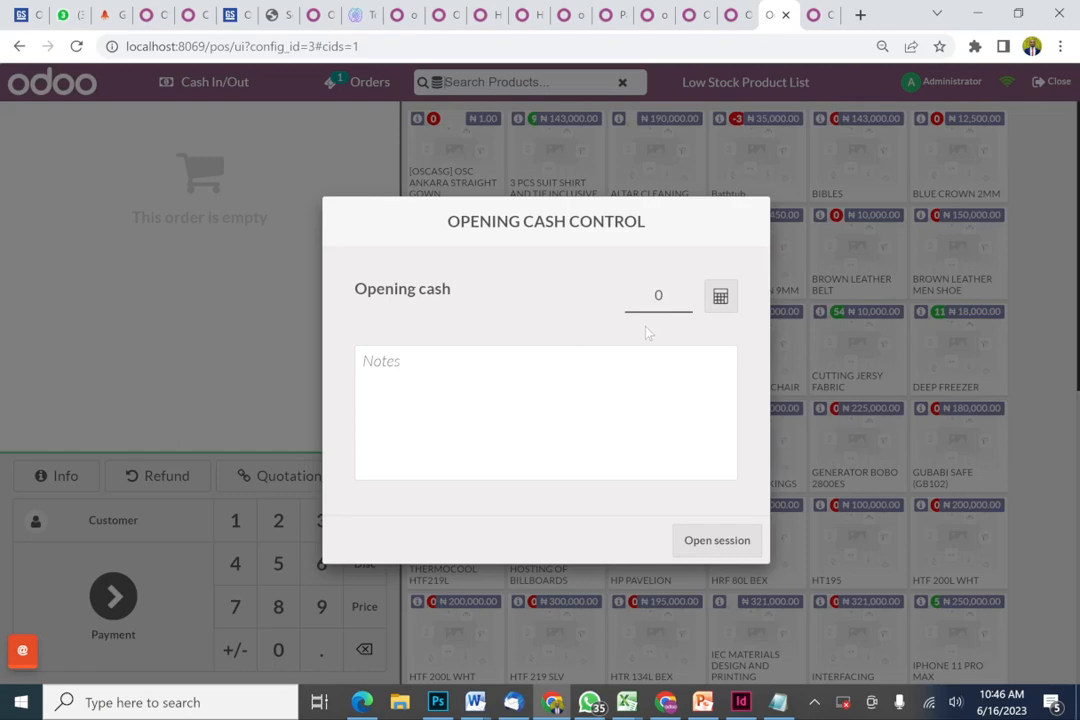
click(657, 300)
key(Left)
key(Left)
key(Left)
click(676, 296)
key(BackSpace)
key(BackSpace)
key(BackSpace)
key(BackSpace)
key(BackSpace)
text(400)
click(496, 386)
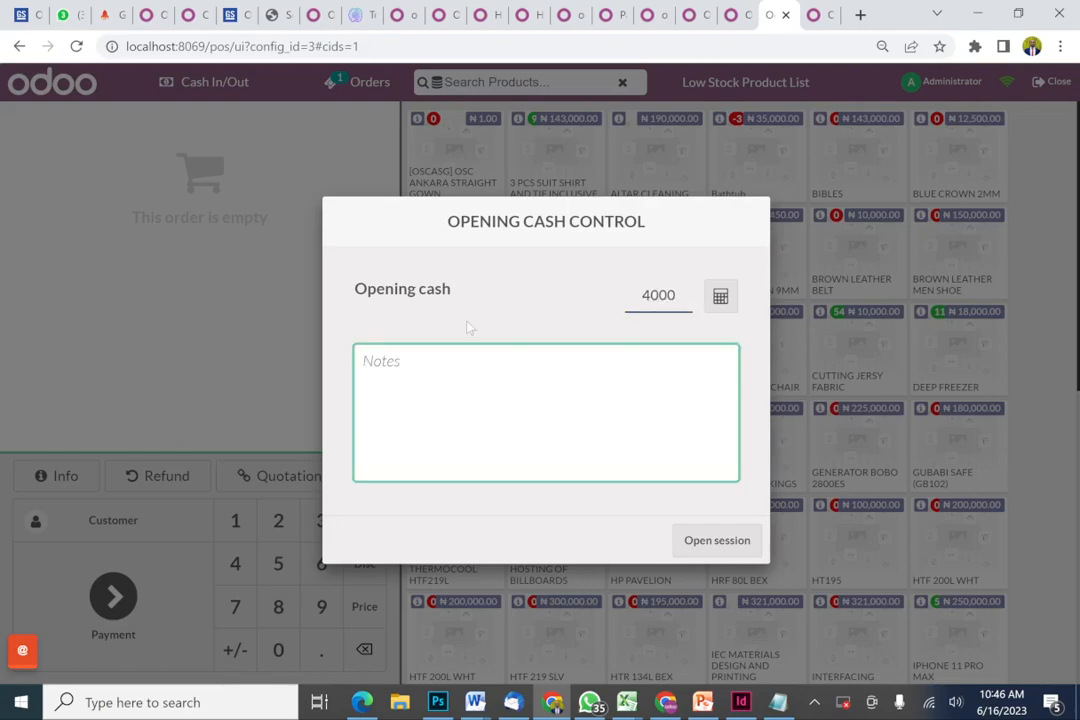
click(718, 541)
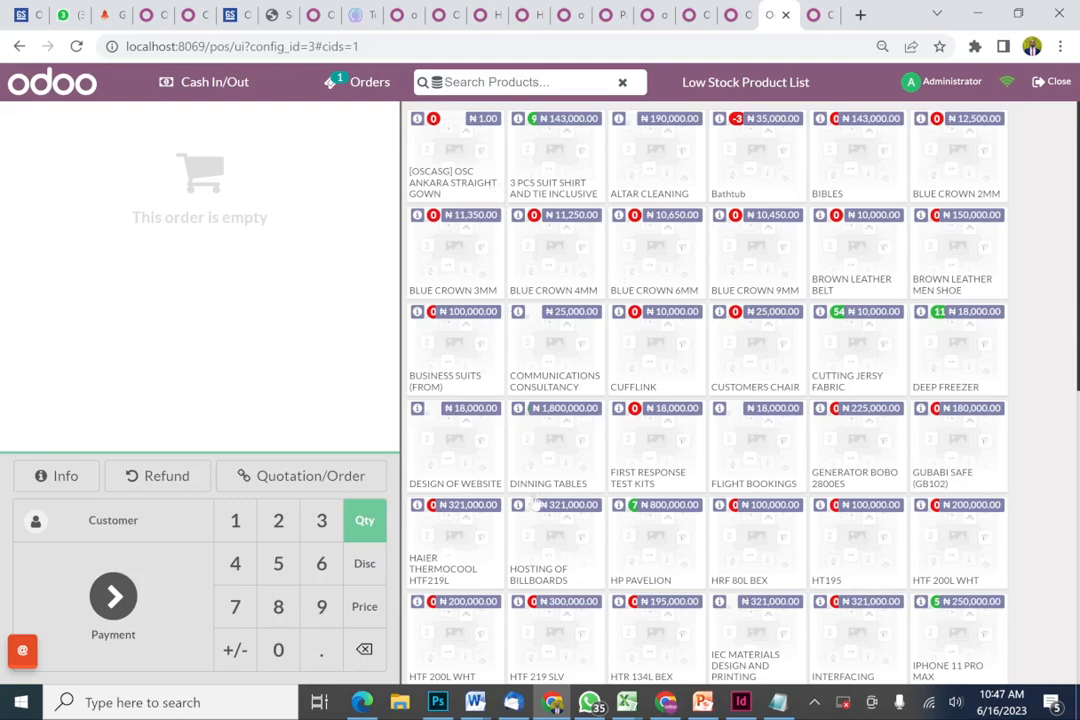
Search the products for "cutt" and add two units of CUTTING JERSY FABRIC to the order.
scroll(705, 420, down, 10)
scroll(704, 420, up, 10)
text(c)
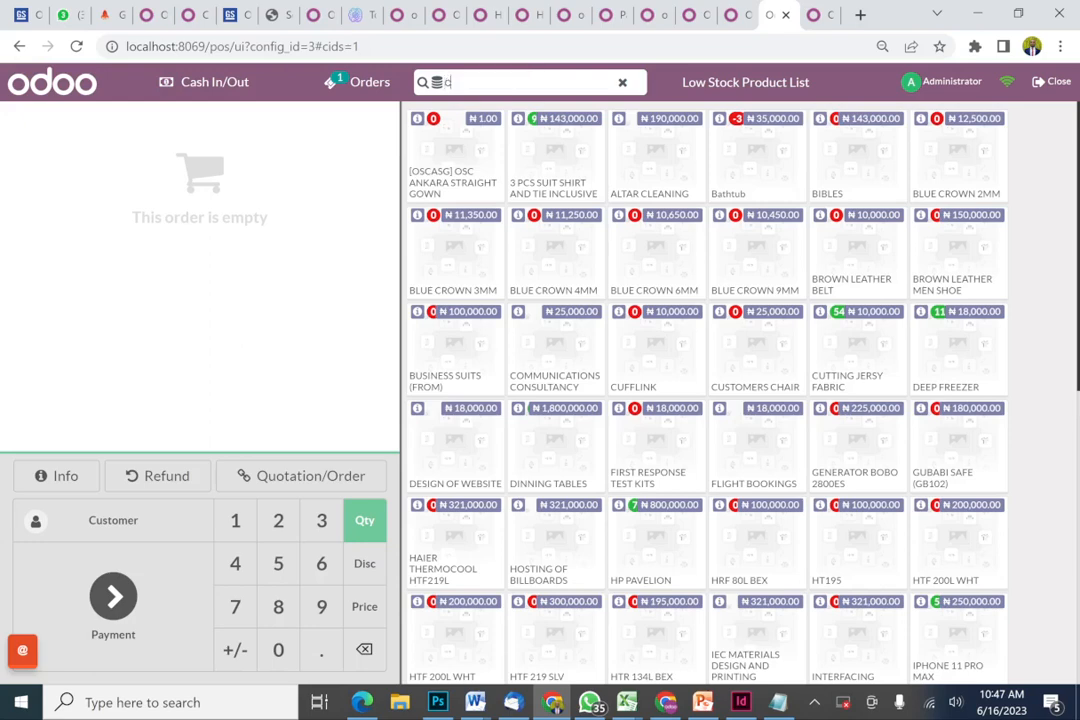
text(utt)
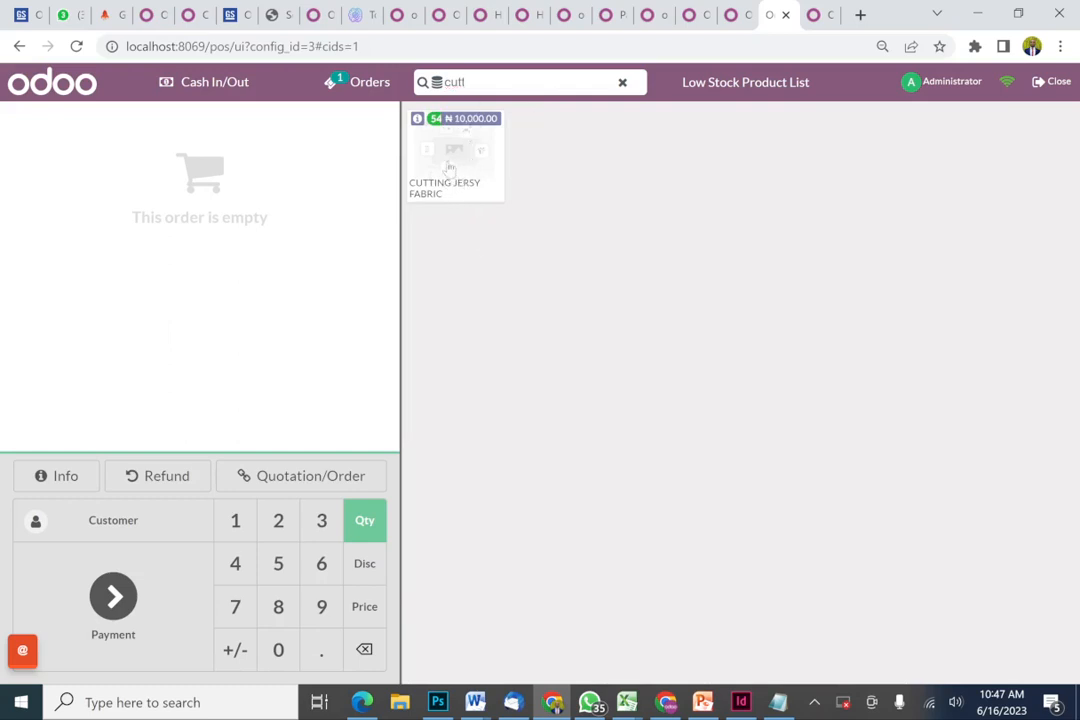
click(450, 168)
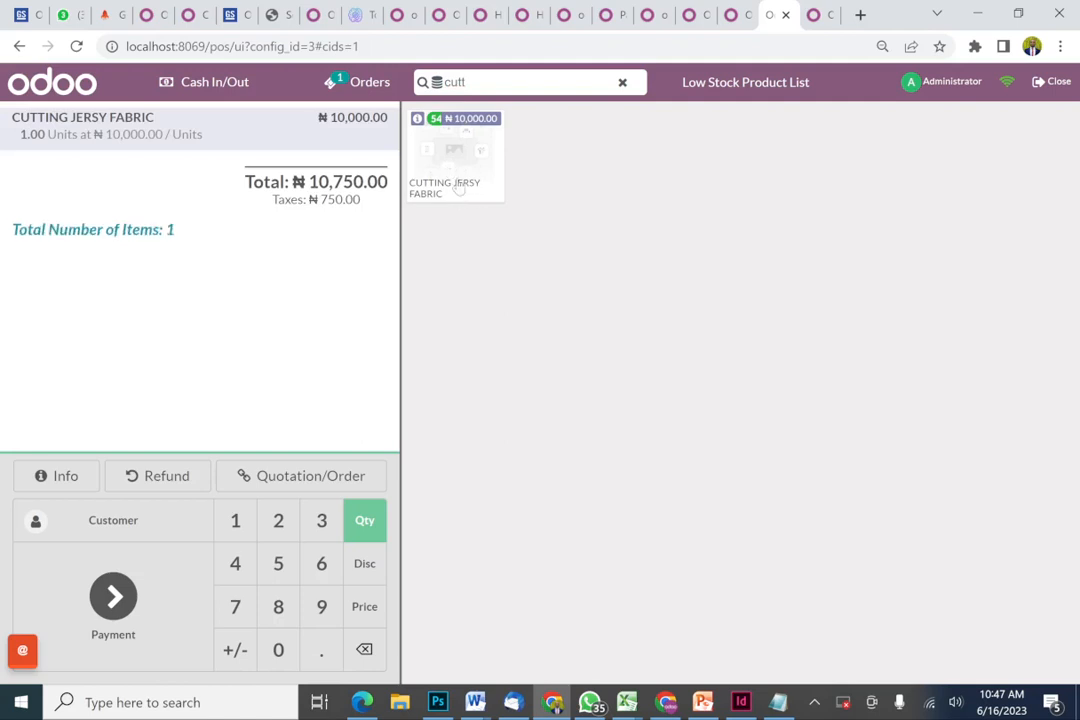
click(455, 180)
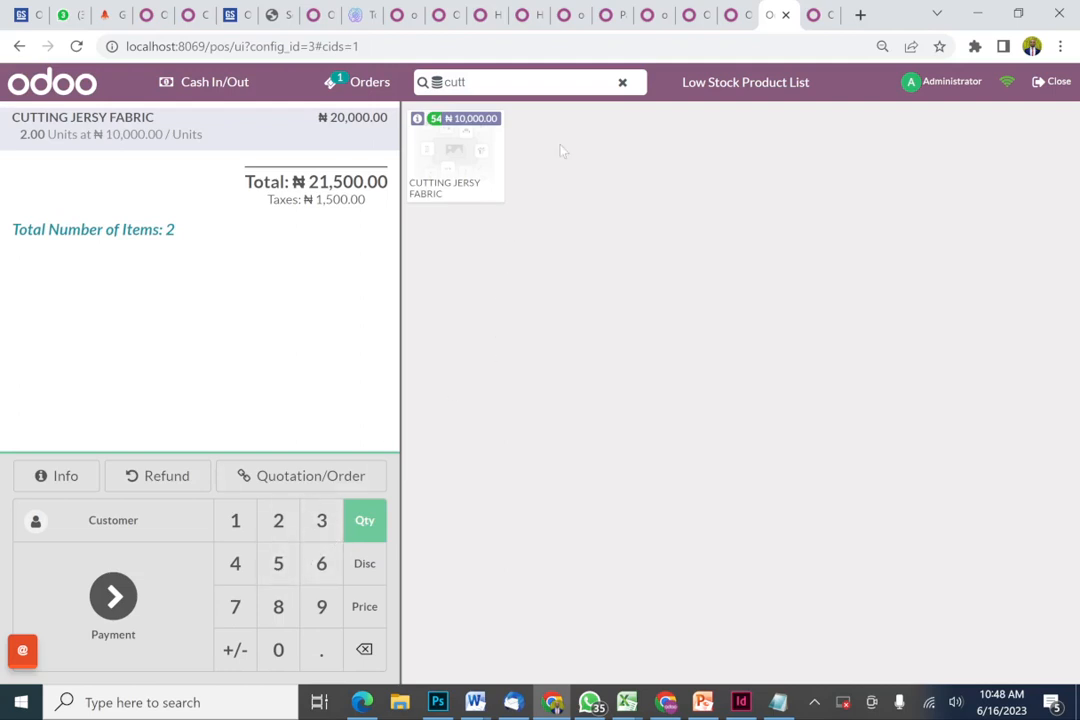
Clear the product search and search for "air" instead.
click(622, 83)
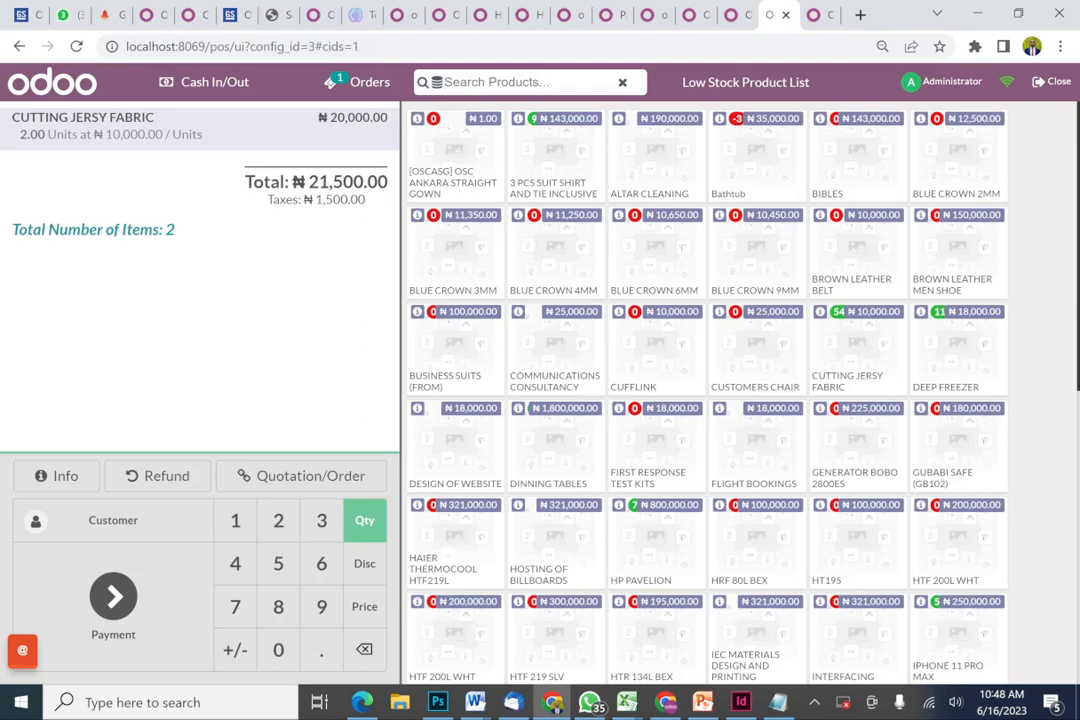
text(air)
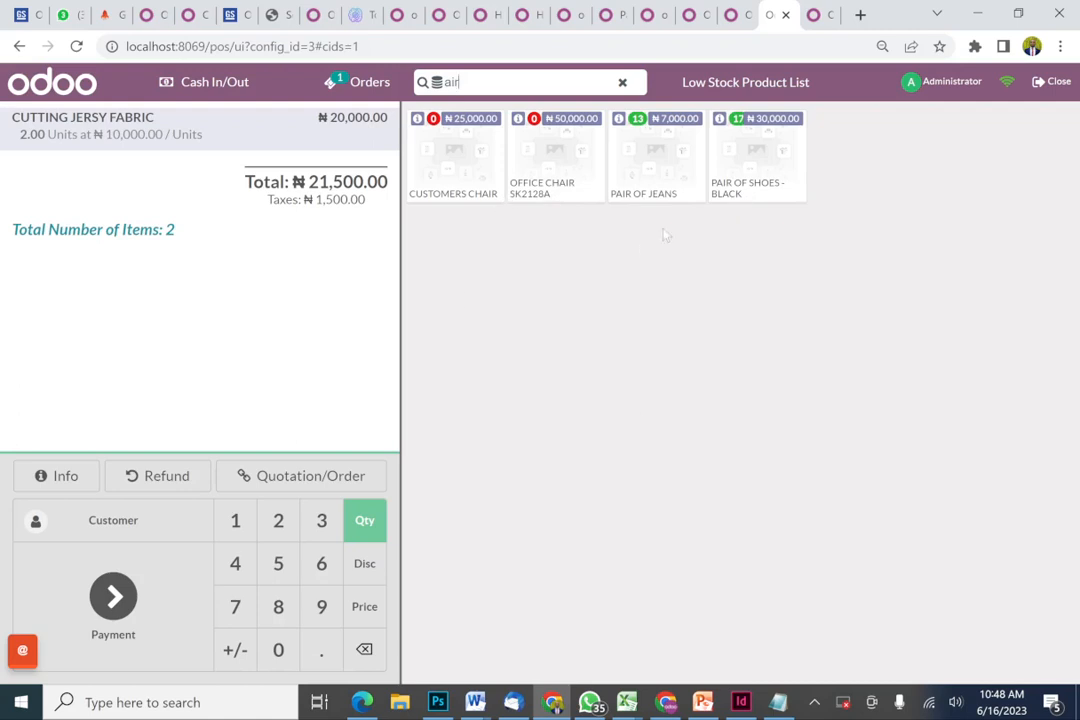
Add one PAIR OF JEANS to the order and remove that line again.
click(656, 185)
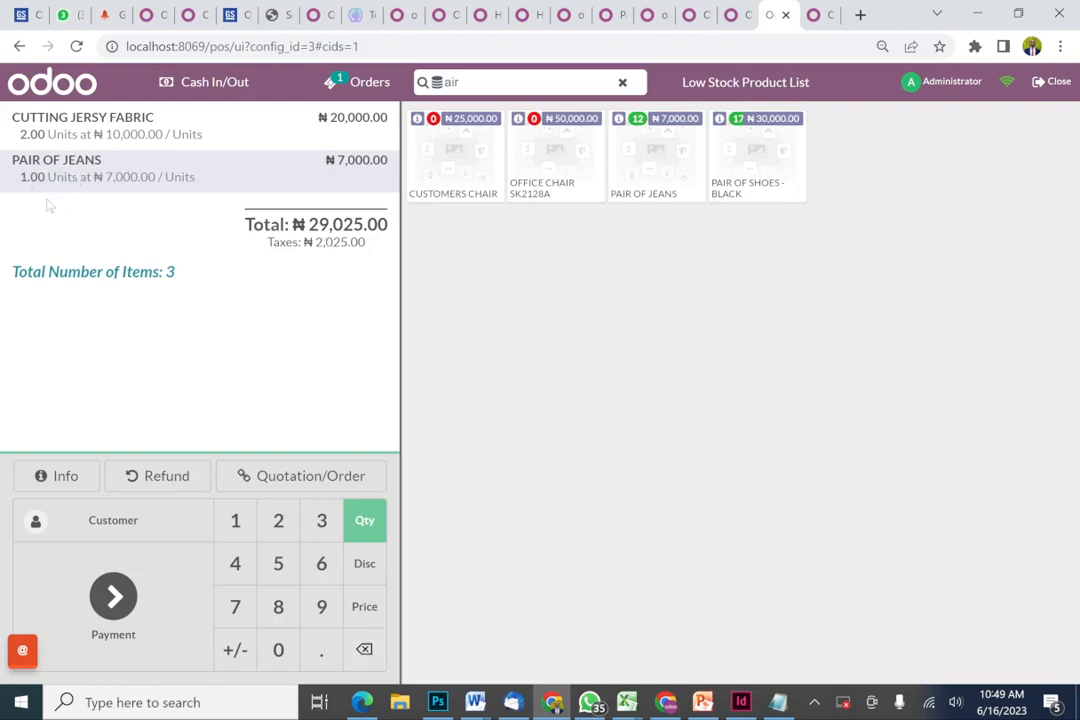
click(364, 650)
click(364, 650)
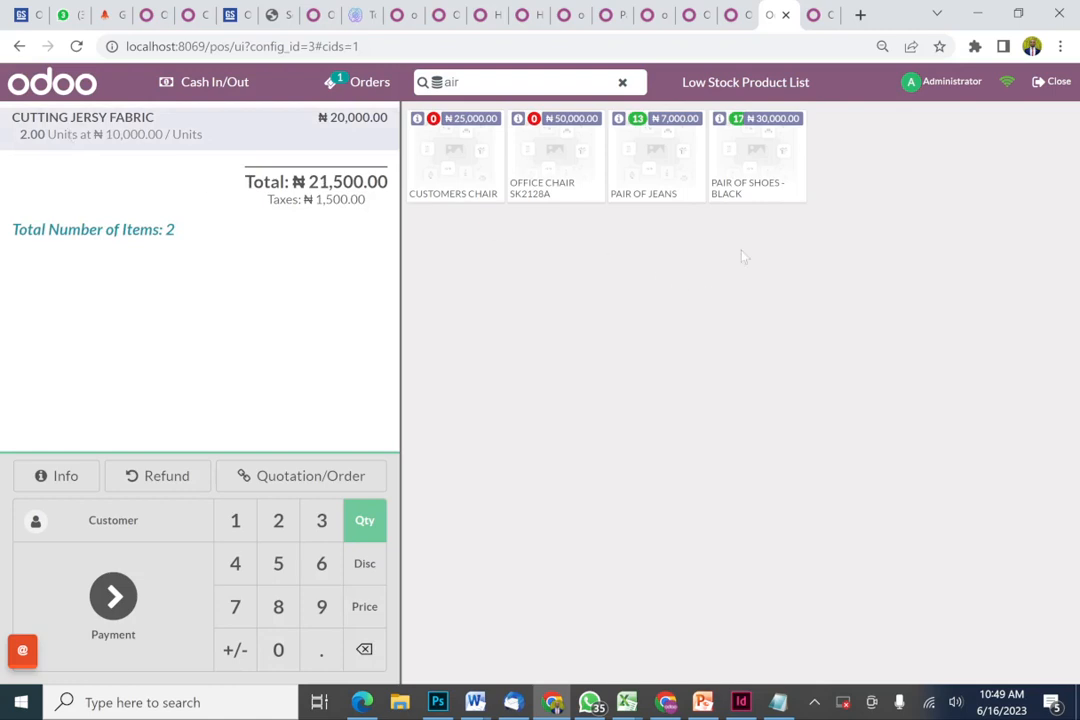
Add two PAIR OF SHOES - BLACK and one PAIR OF JEANS to the order, and bring up the customer list.
click(752, 190)
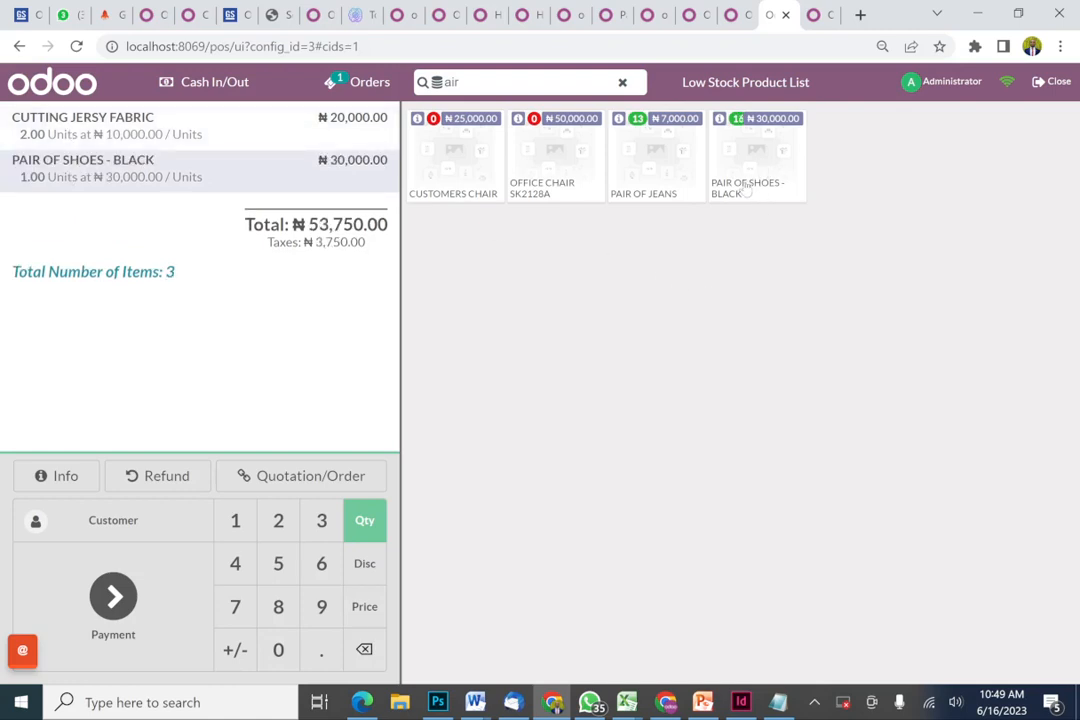
click(748, 191)
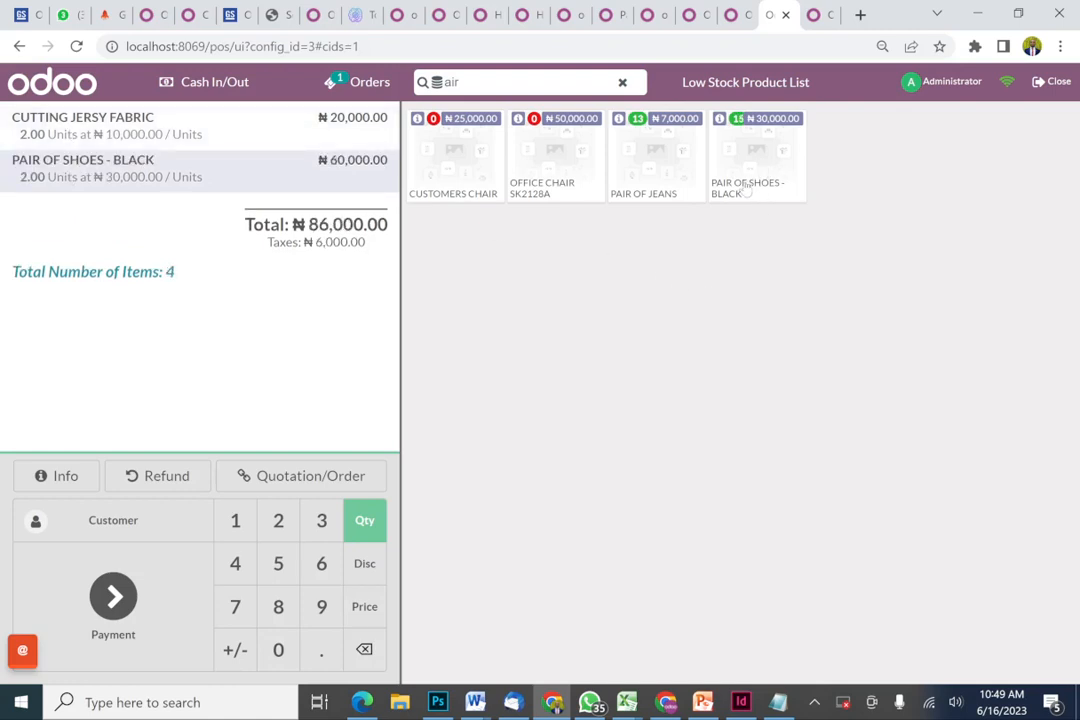
click(652, 176)
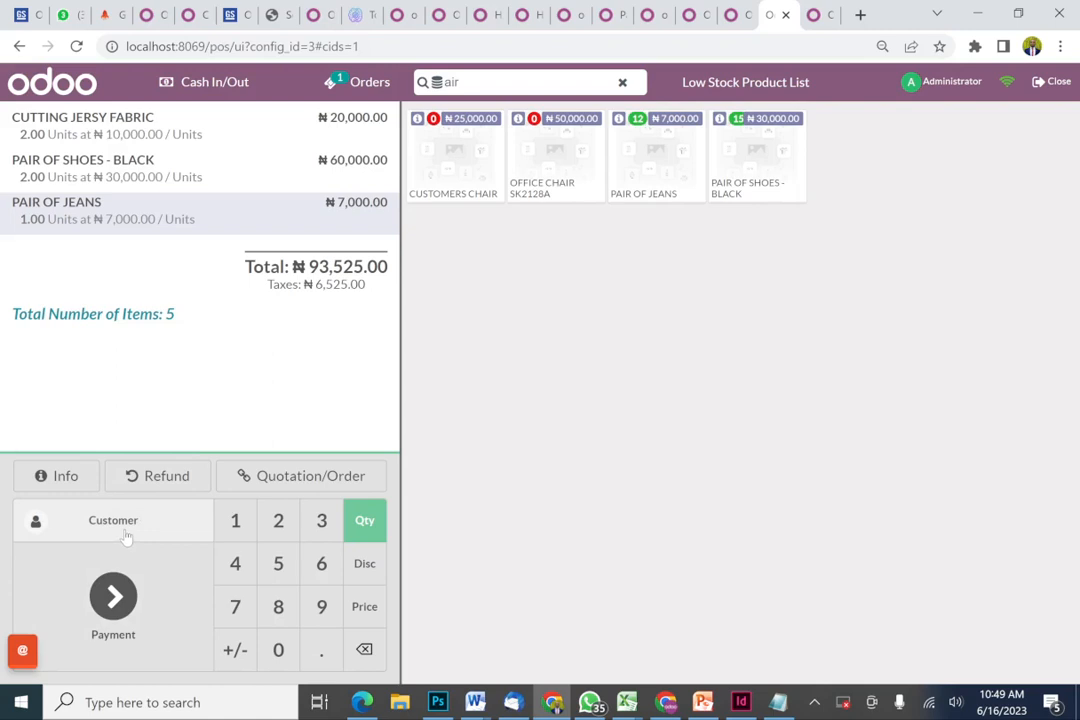
click(133, 533)
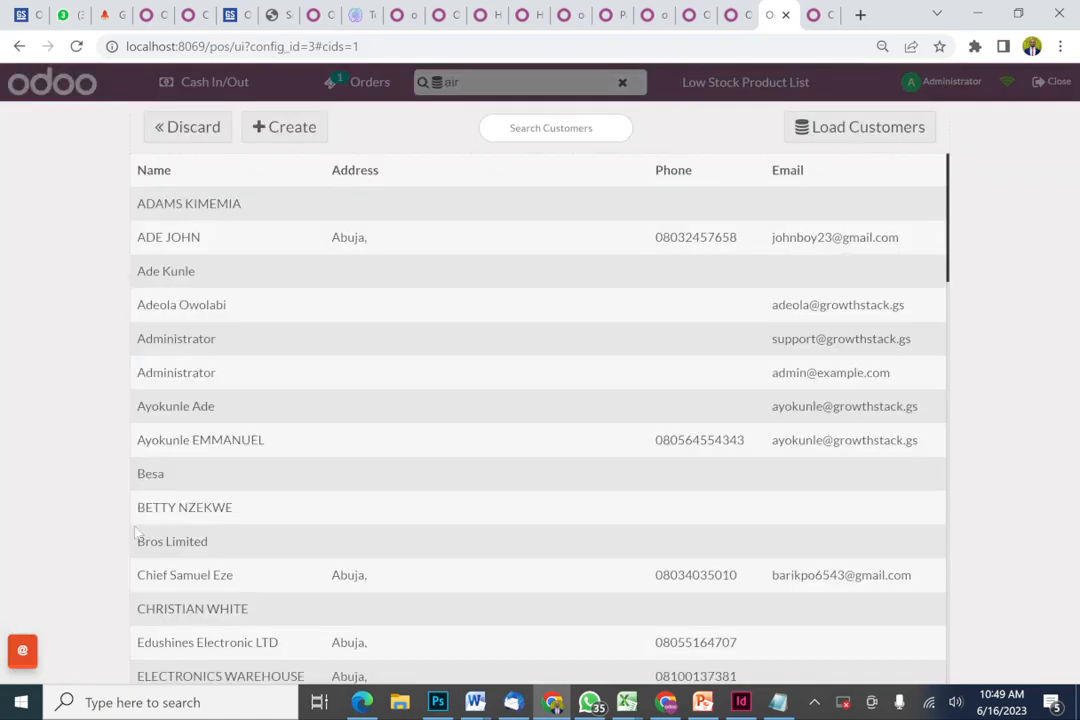
click(297, 130)
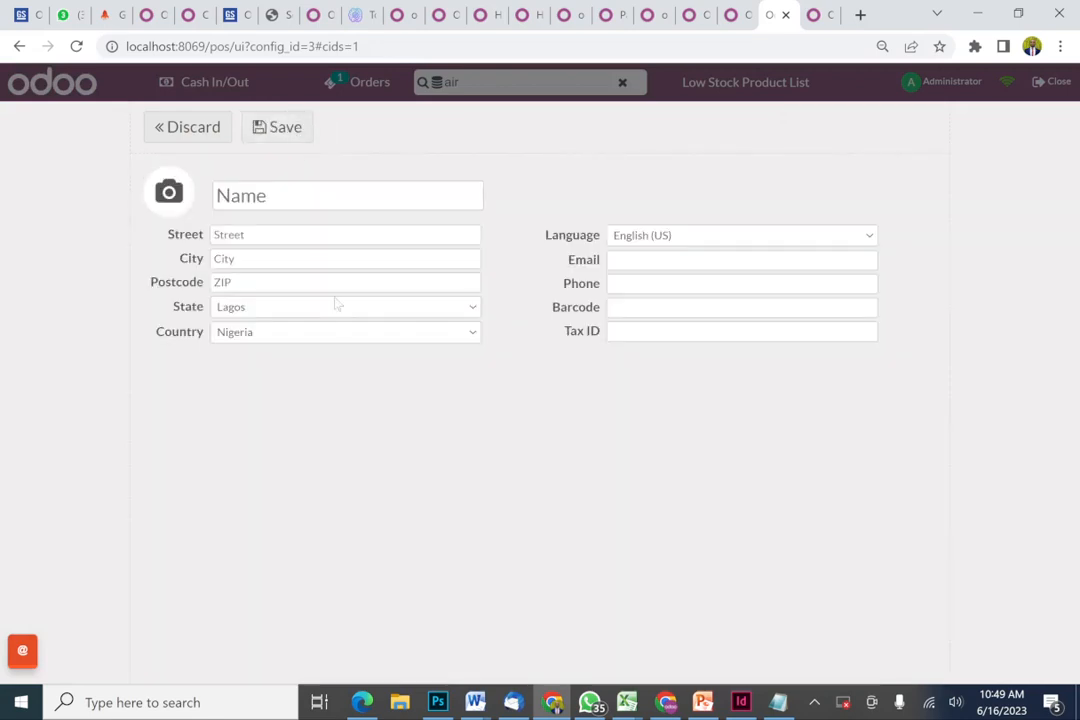
click(262, 198)
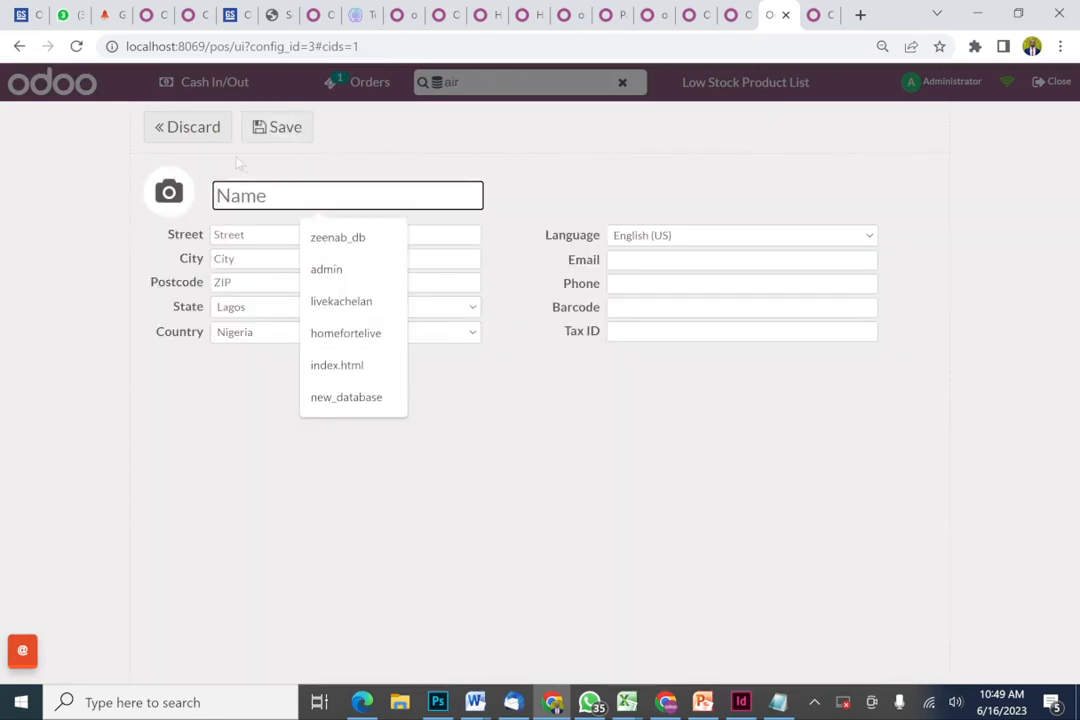
click(190, 128)
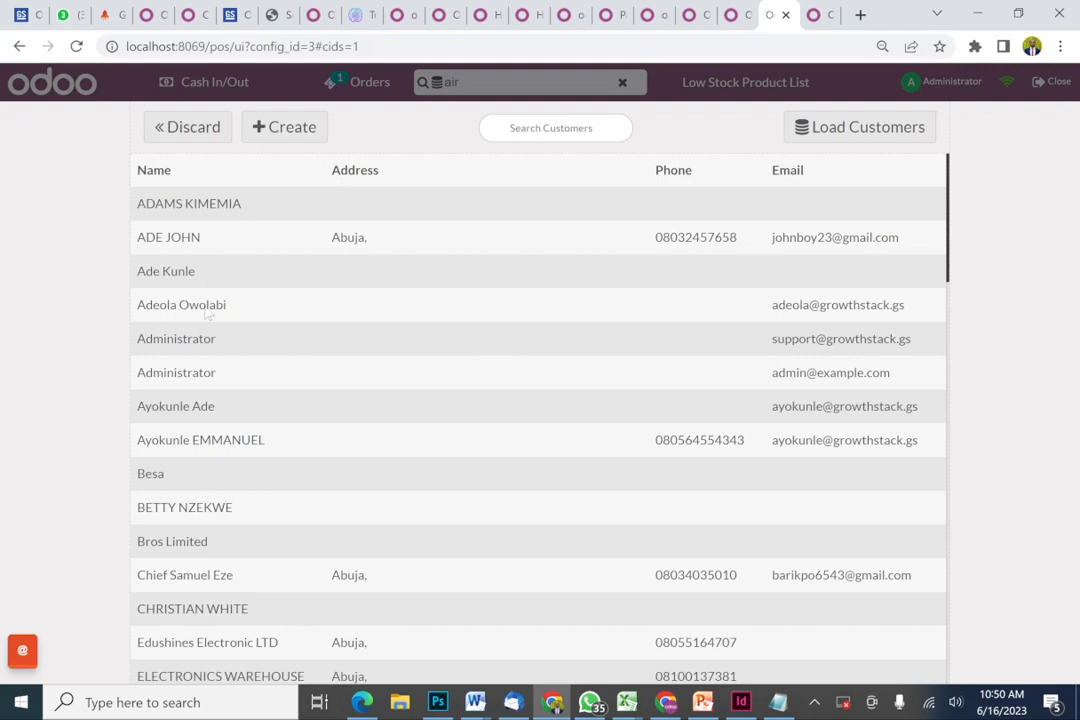
Assign the eighth customer in the list to the order and proceed to payment.
click(222, 446)
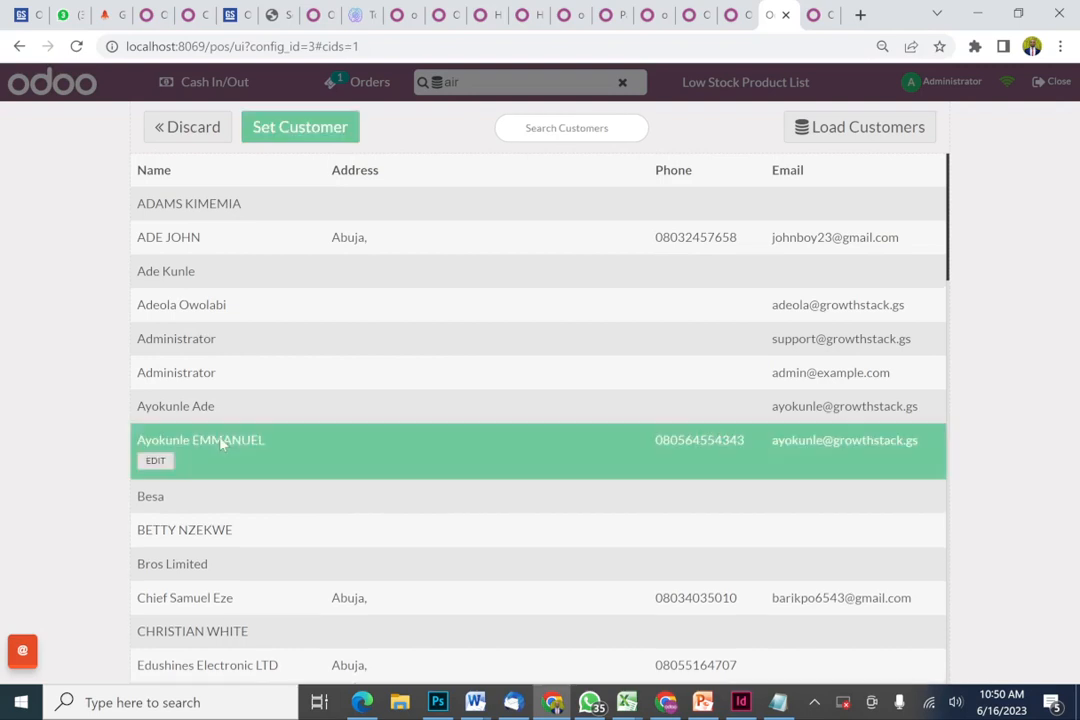
click(299, 133)
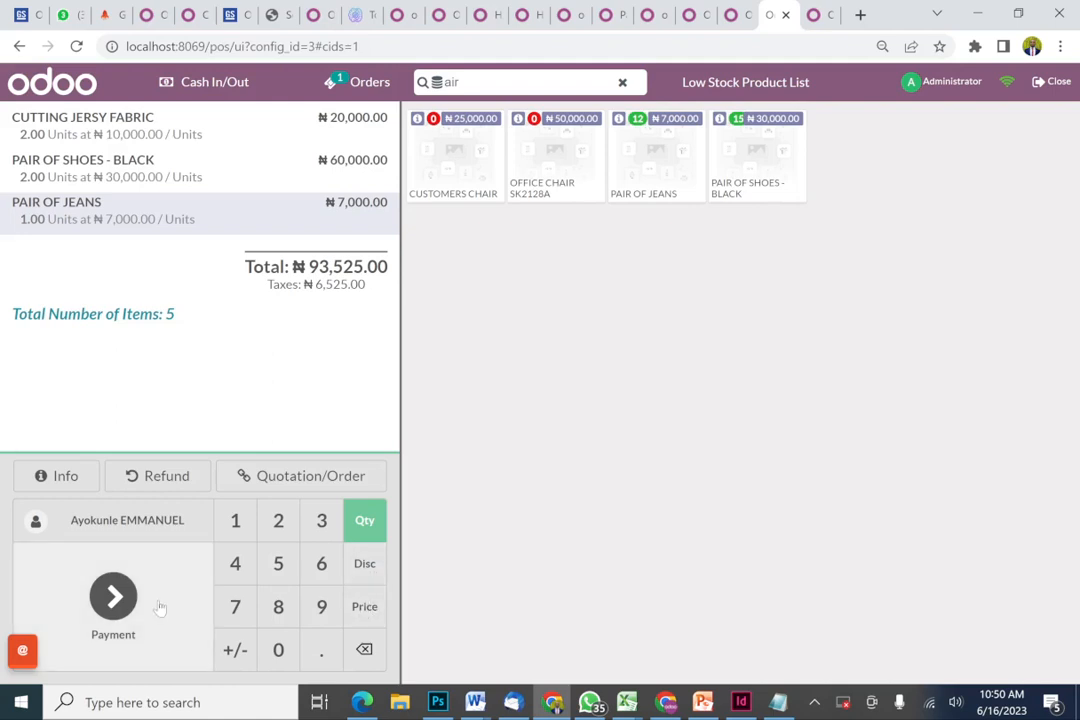
click(125, 600)
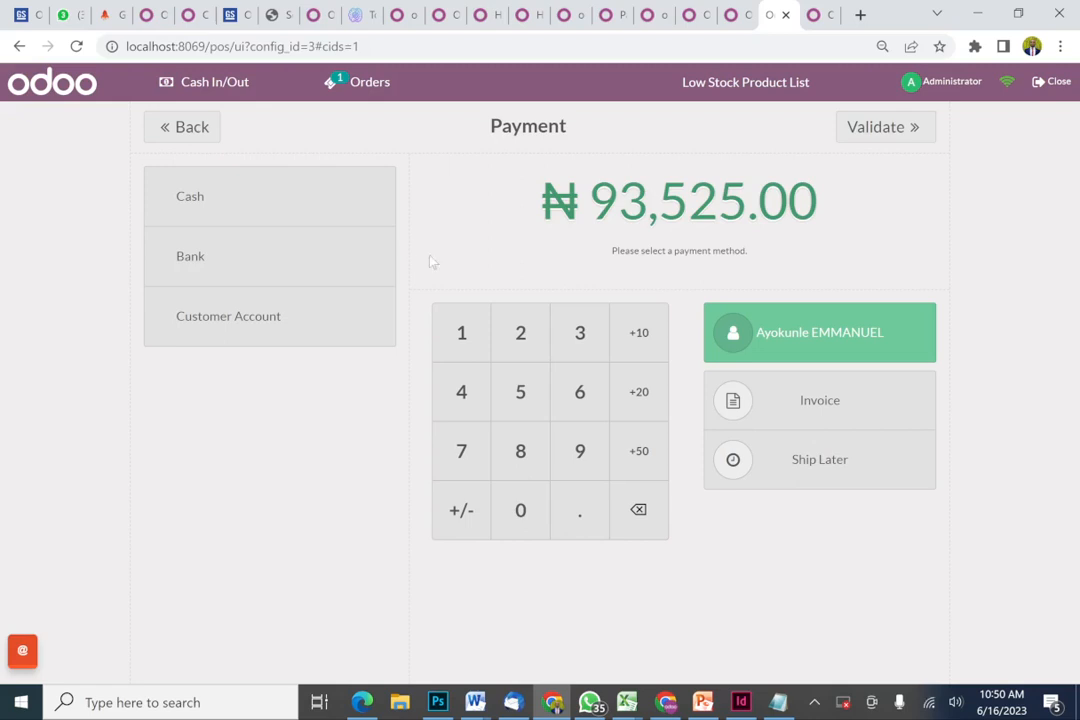
Split the payment into 10,000 cash and 80,000 bank, with the remaining balance charged to the customer account.
click(244, 207)
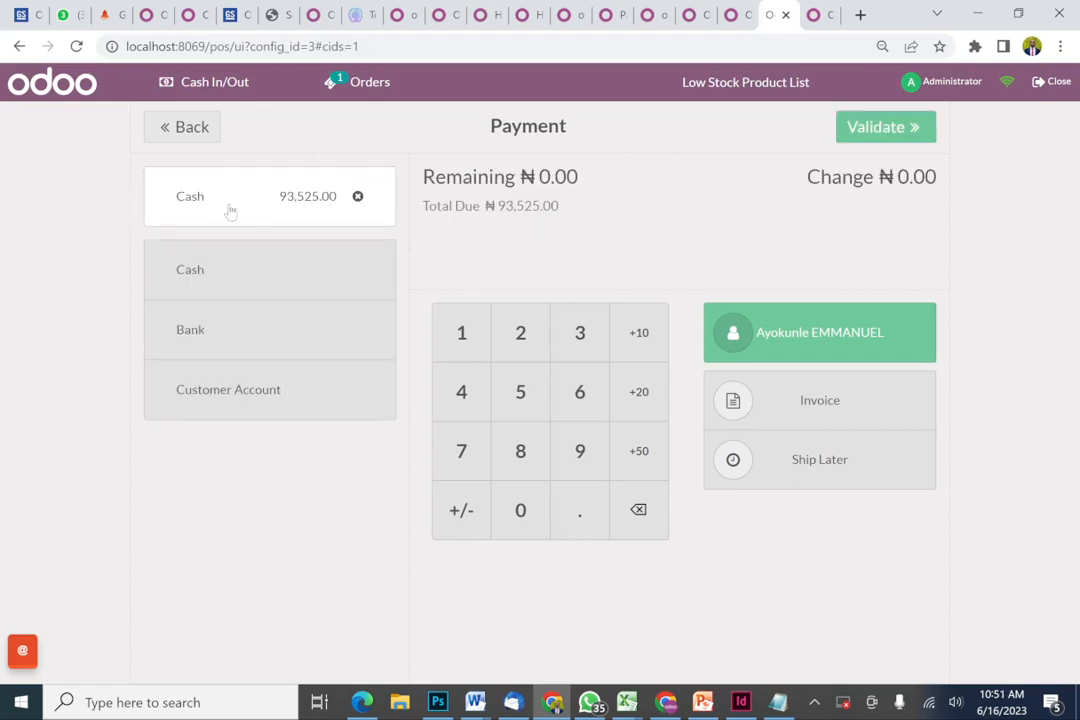
text(100)
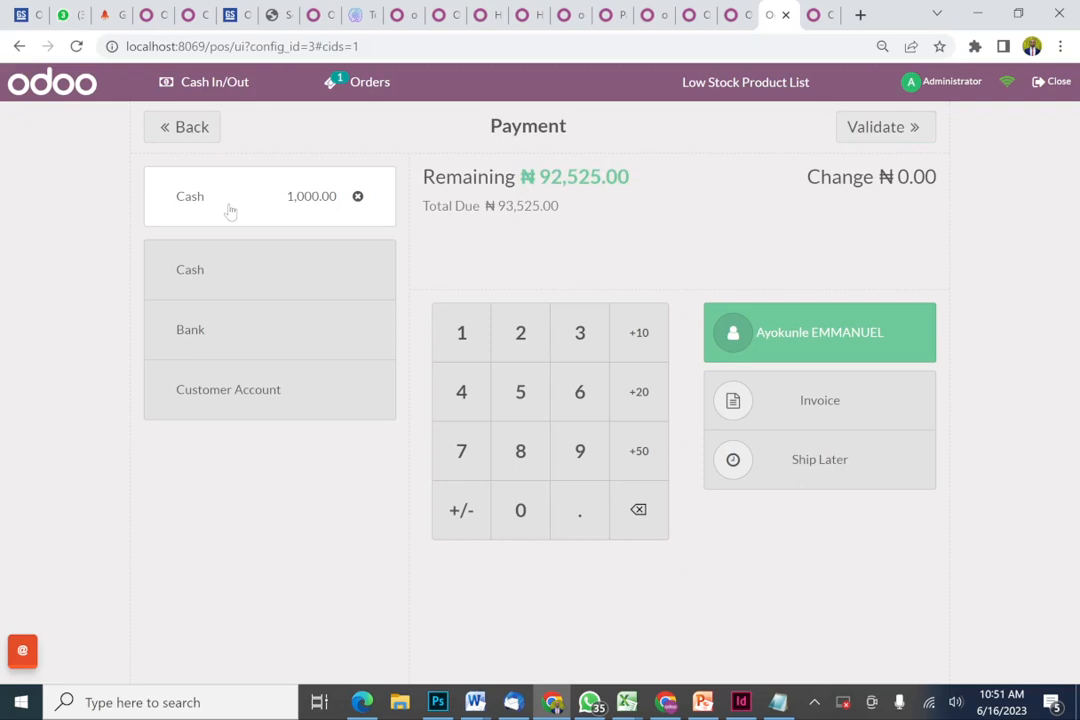
text(0)
click(243, 343)
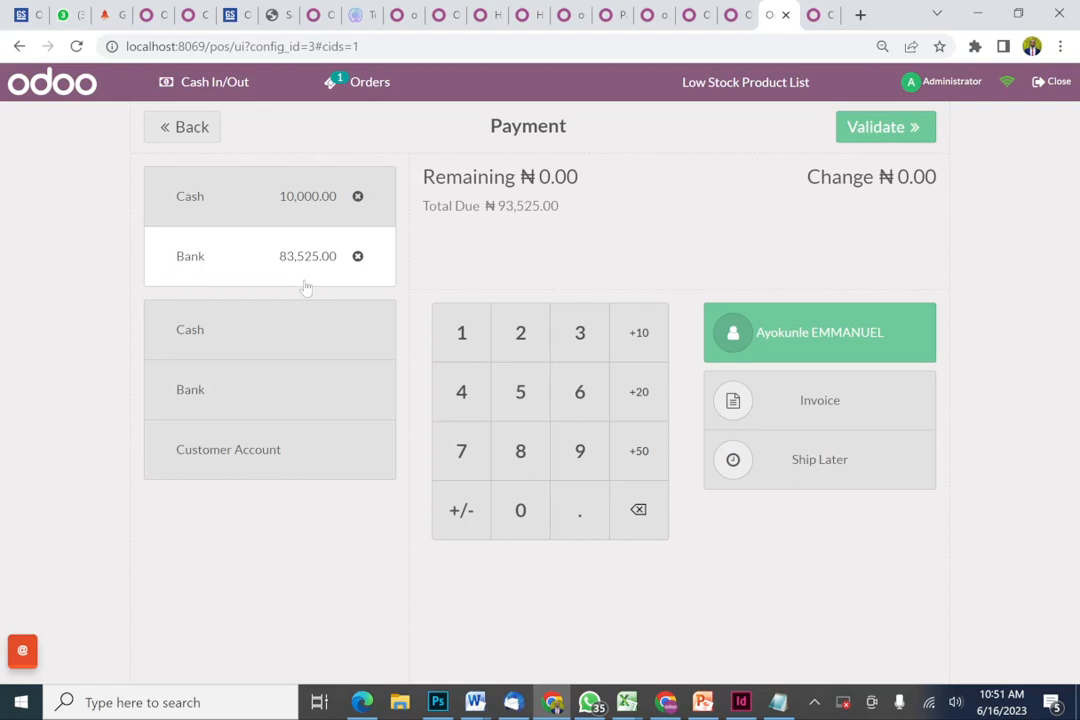
text(800000)
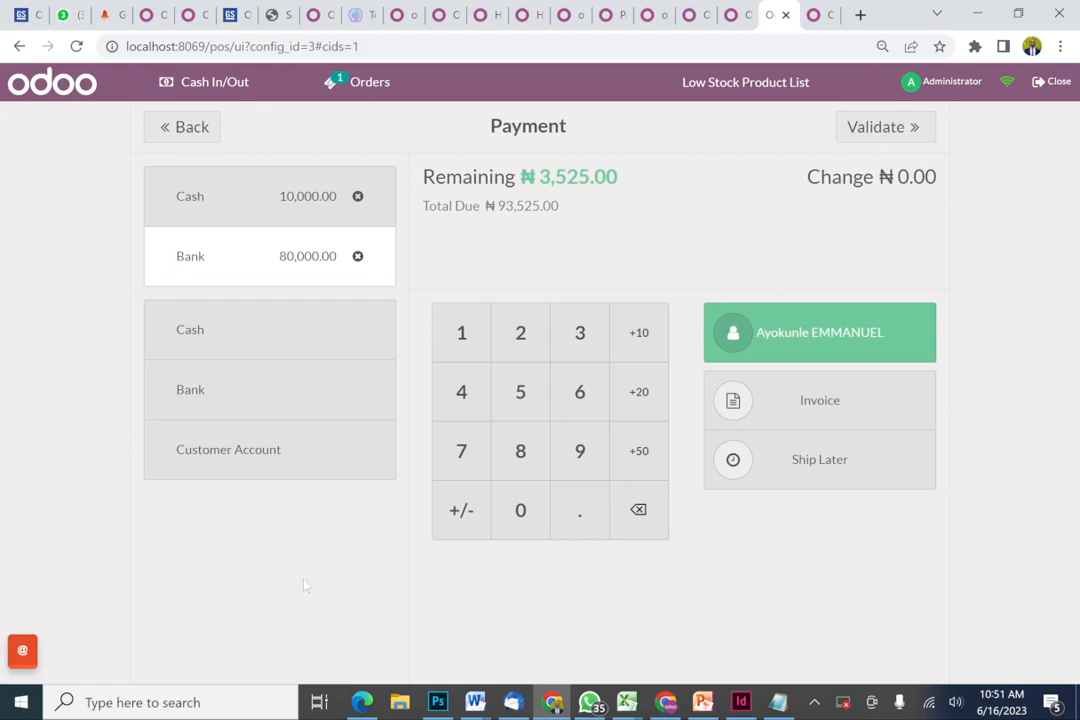
click(258, 459)
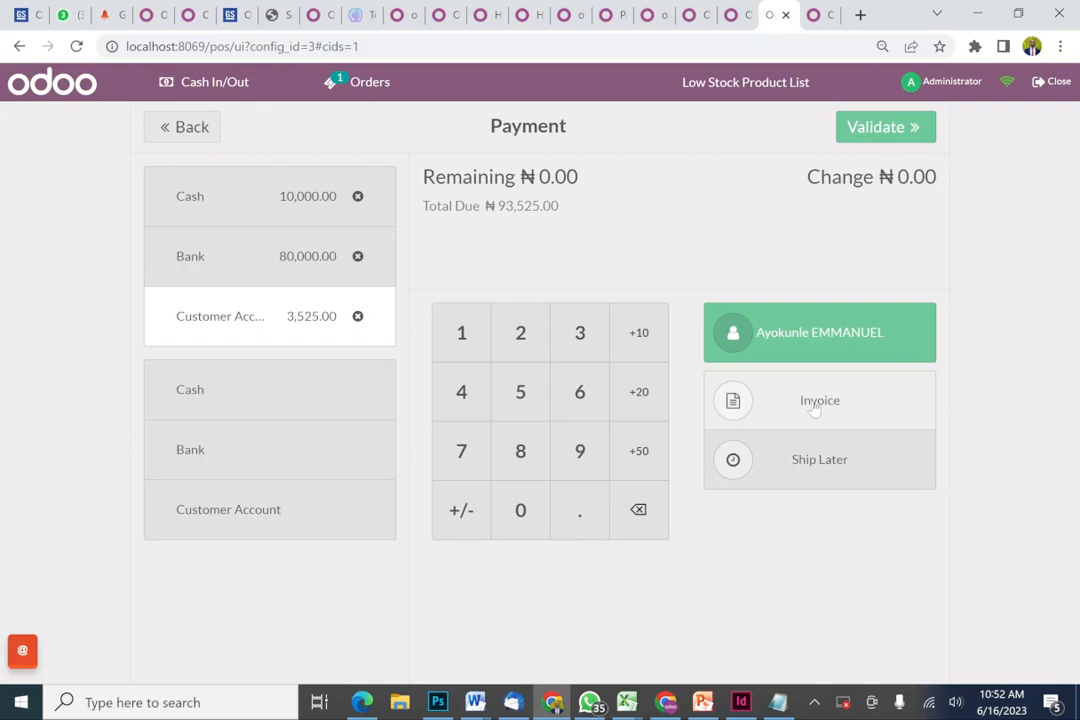
Request an invoice for the order, leave Ship Later off, and validate the payment.
click(815, 408)
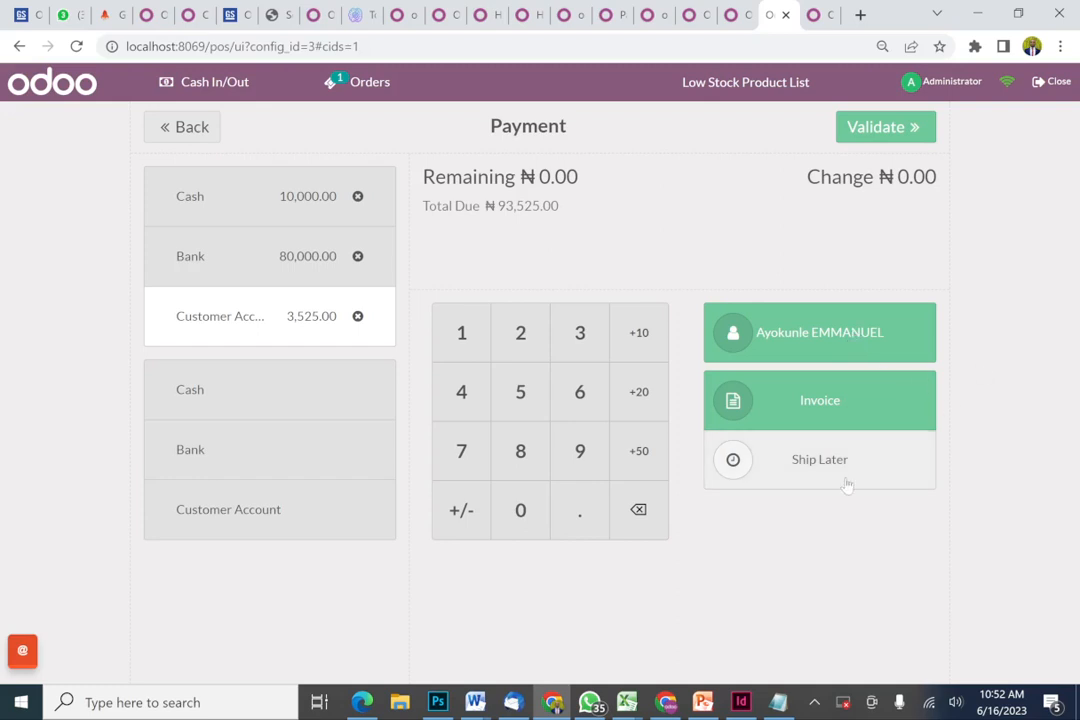
click(770, 465)
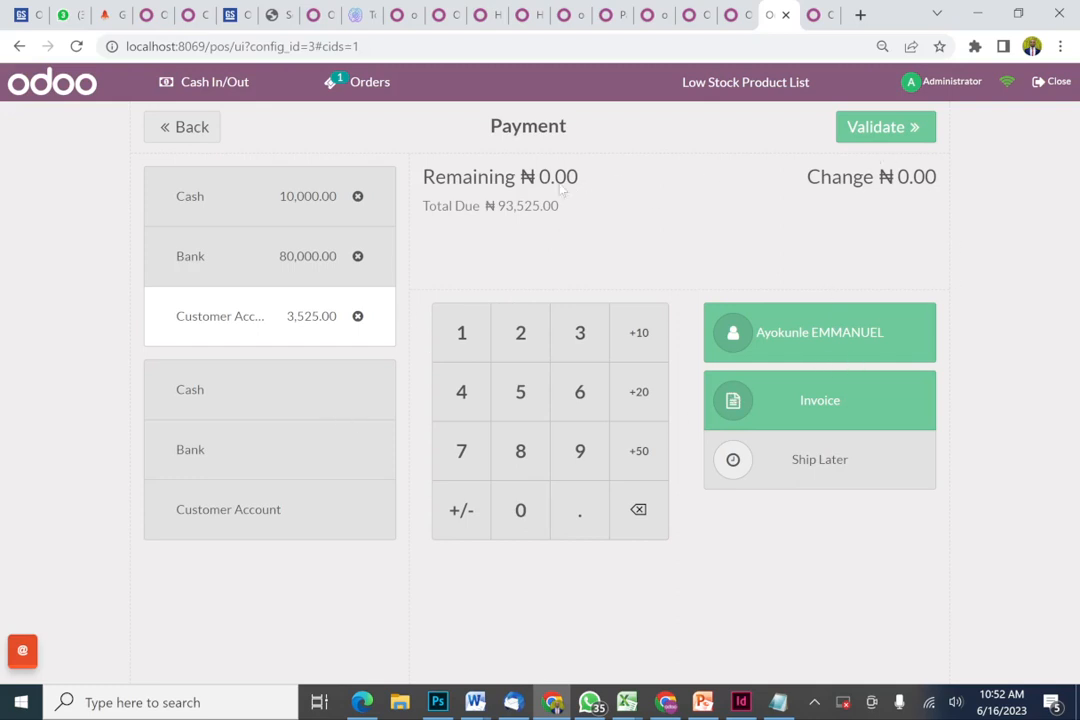
click(876, 128)
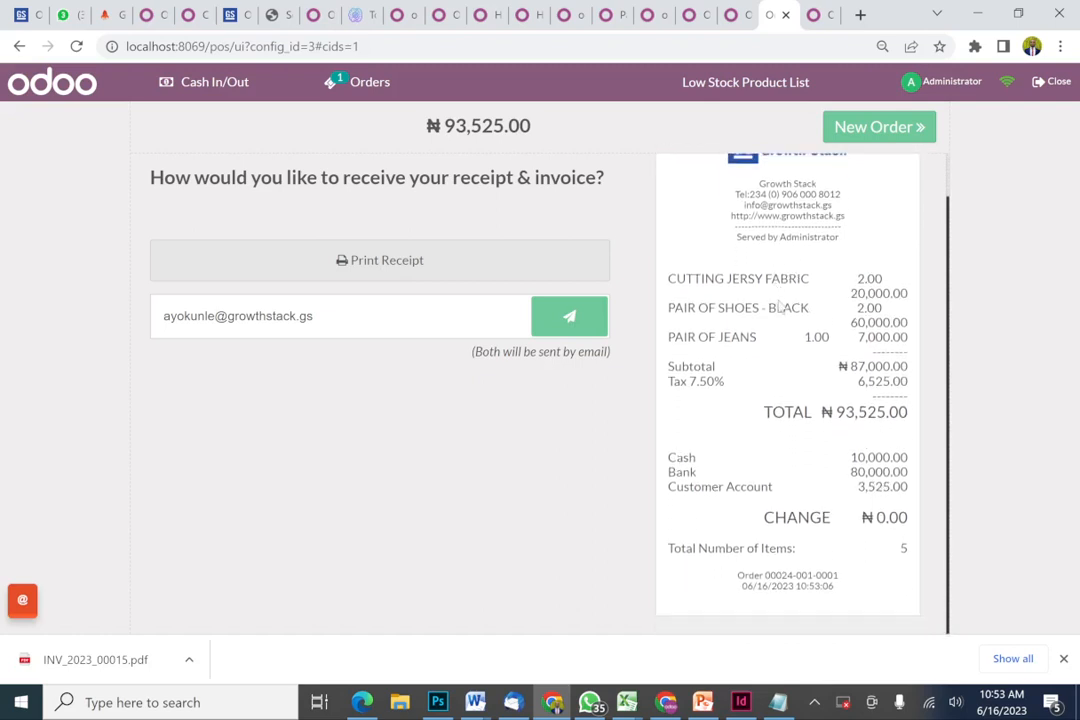
Open the downloaded INV_2023_00015.pdf, examine its bank and cash payments and the amount due, and return to the receipt page.
scroll(795, 262, down, 1)
click(118, 664)
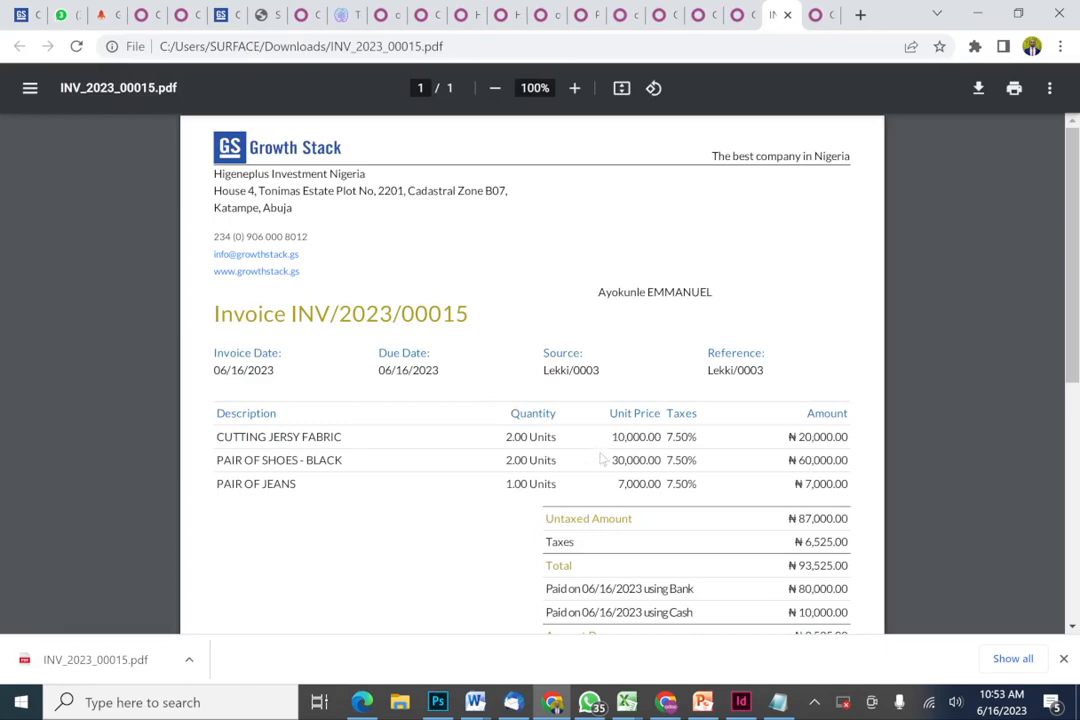
scroll(603, 459, down, 5)
scroll(600, 452, up, 4)
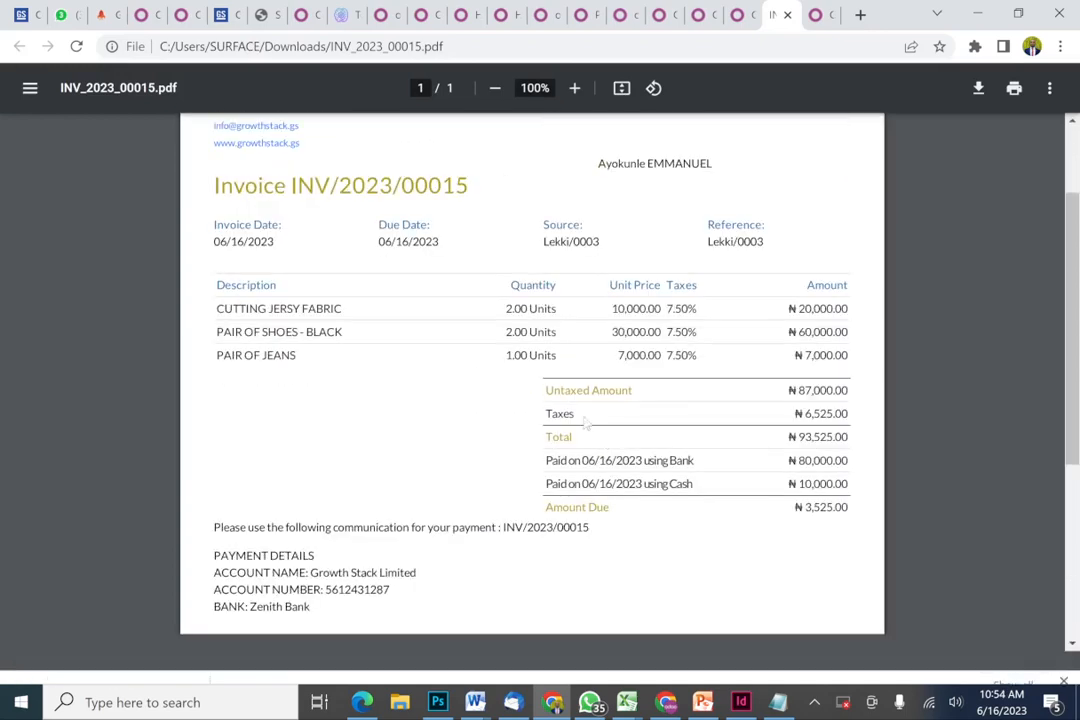
drag(546, 460, 499, 497)
click(695, 460)
click(491, 494)
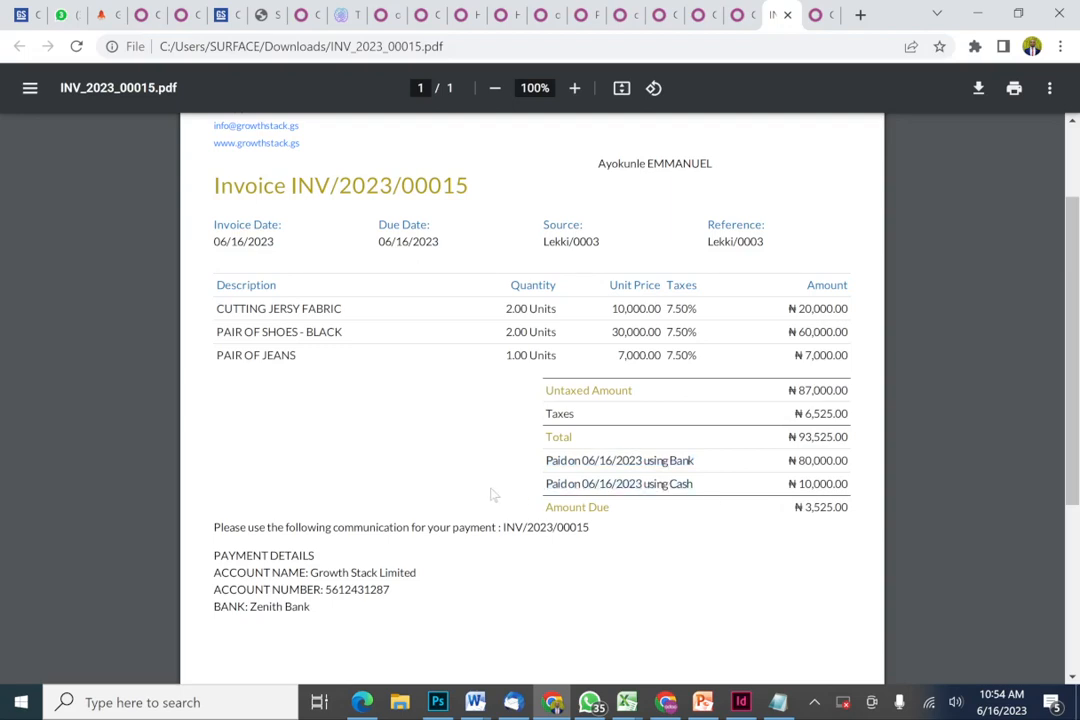
drag(849, 508, 803, 508)
click(745, 559)
scroll(540, 380, up, 2)
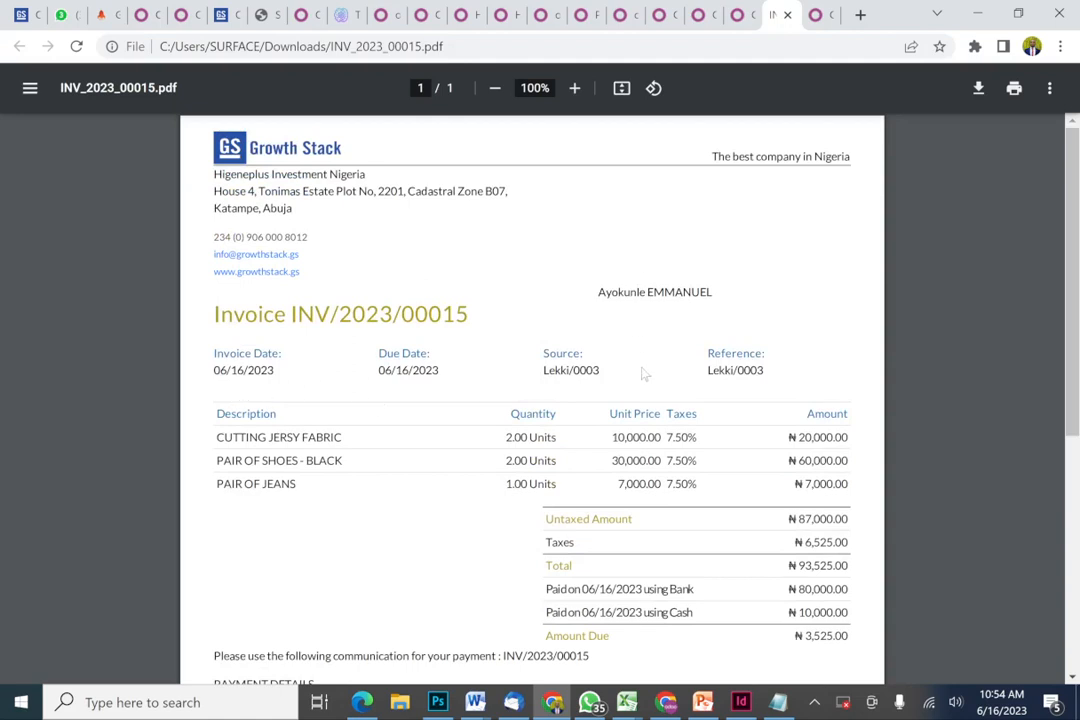
click(736, 8)
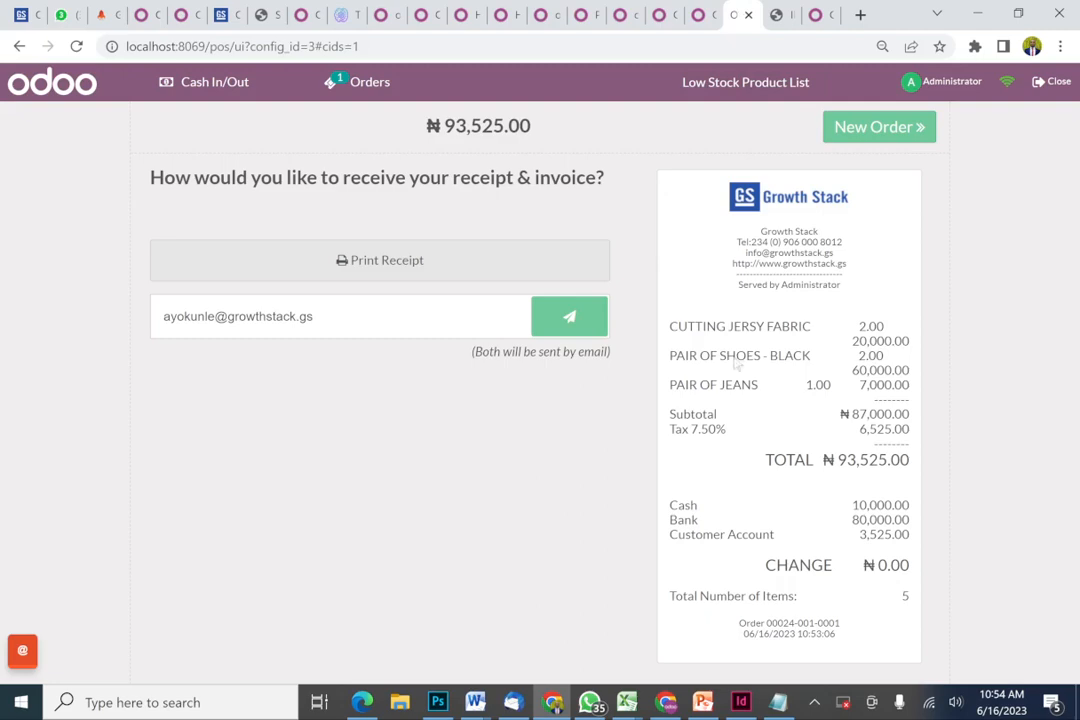
Start a new order with one CUTTING JERSY FABRIC and one DEEP FREEZER, and proceed to payment.
click(873, 131)
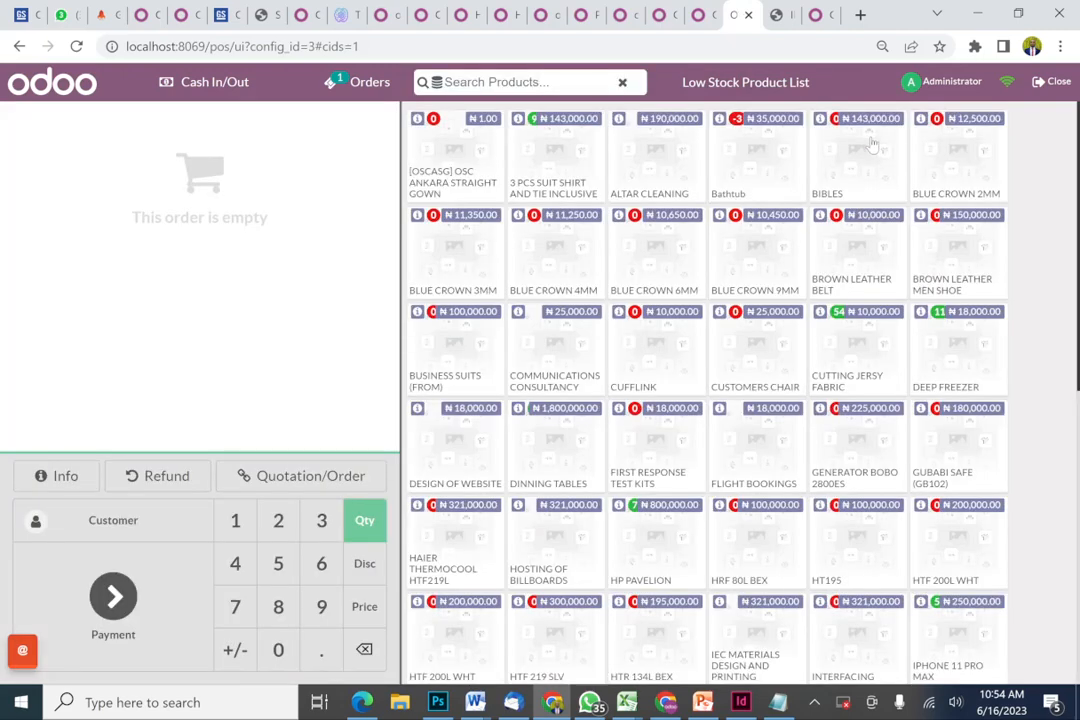
click(855, 347)
click(957, 365)
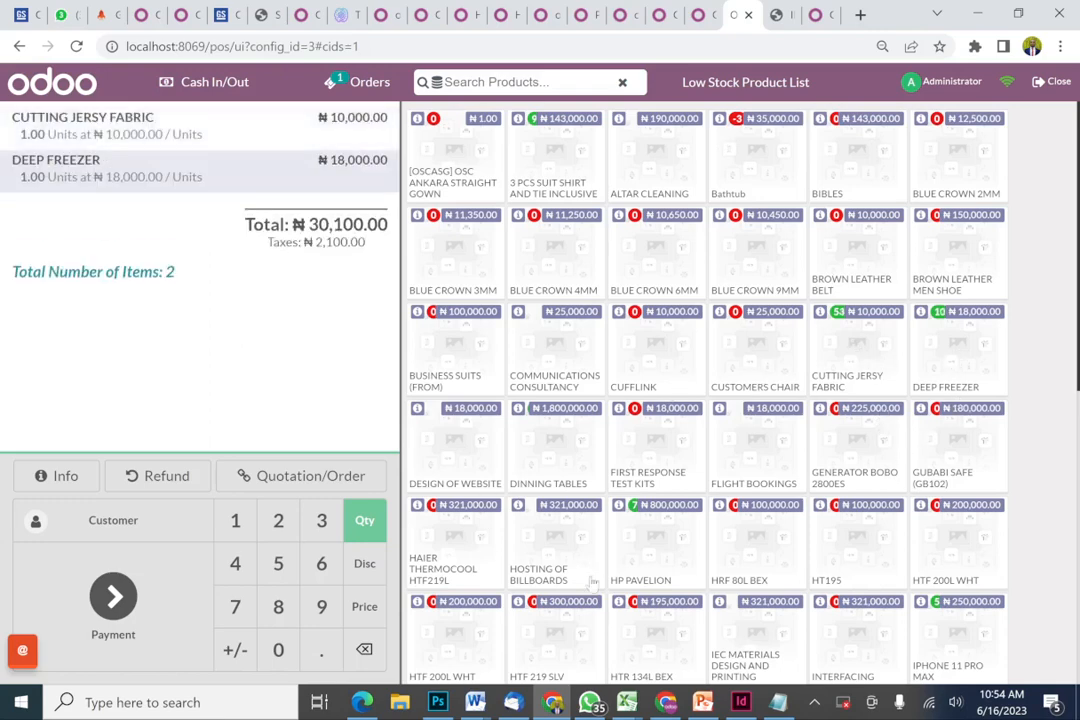
click(113, 597)
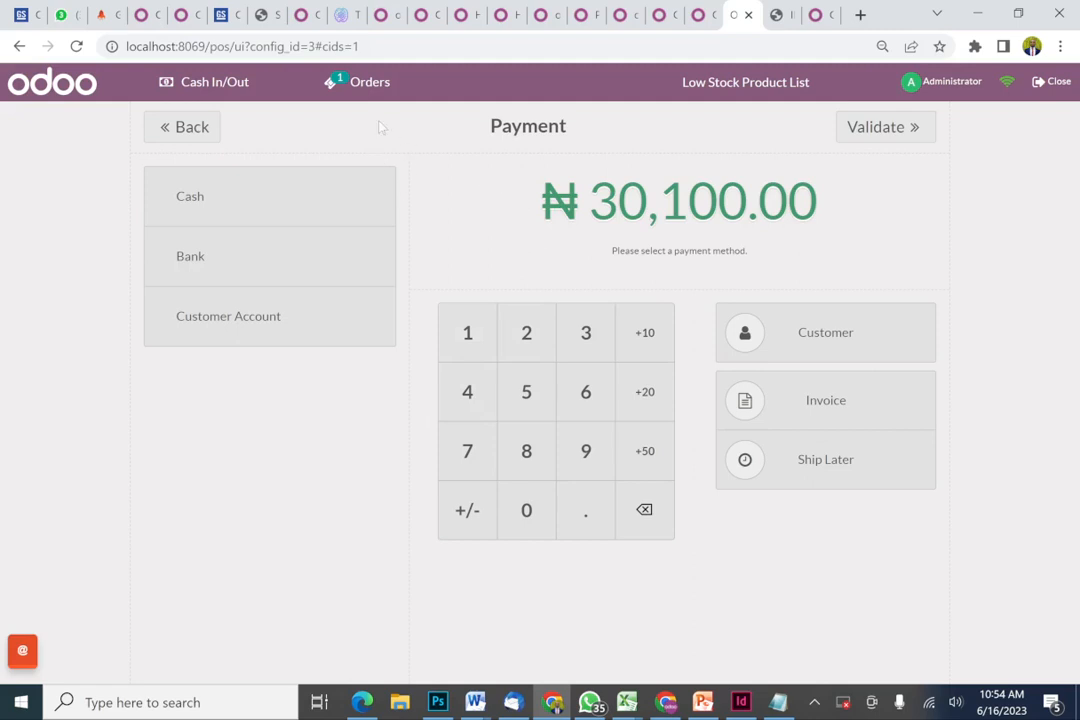
Leave that order unpaid and take another with one HP PAVELION, one IPHONE 11 PRO MAX without a serial number and one Kampala Box to payment.
click(358, 95)
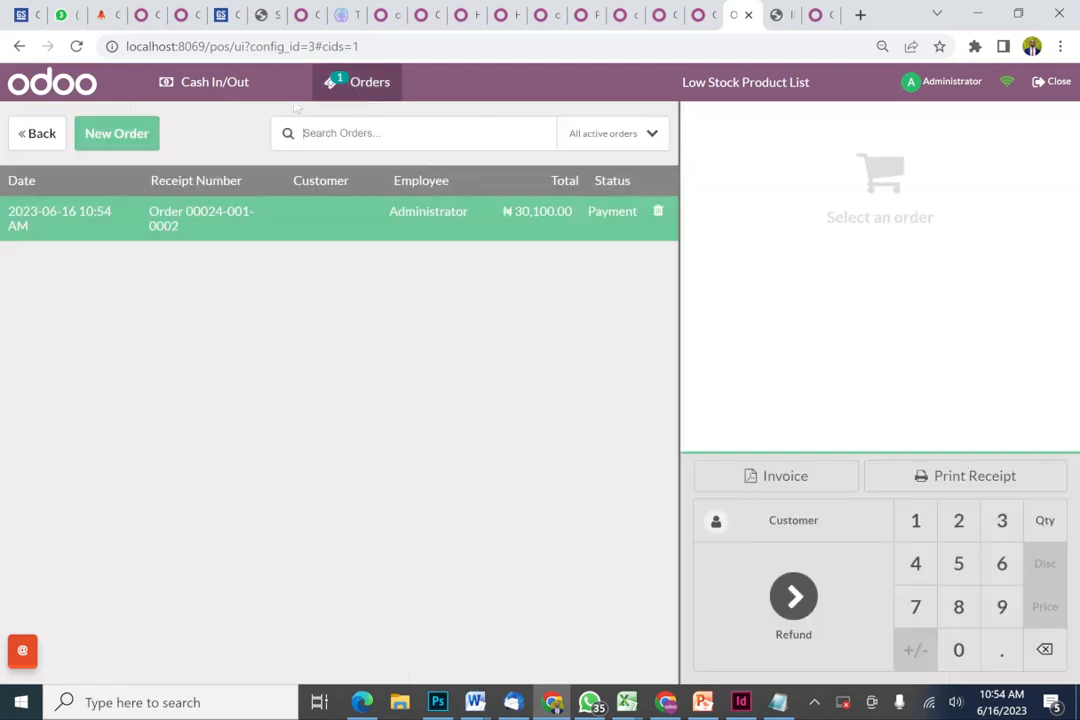
click(118, 134)
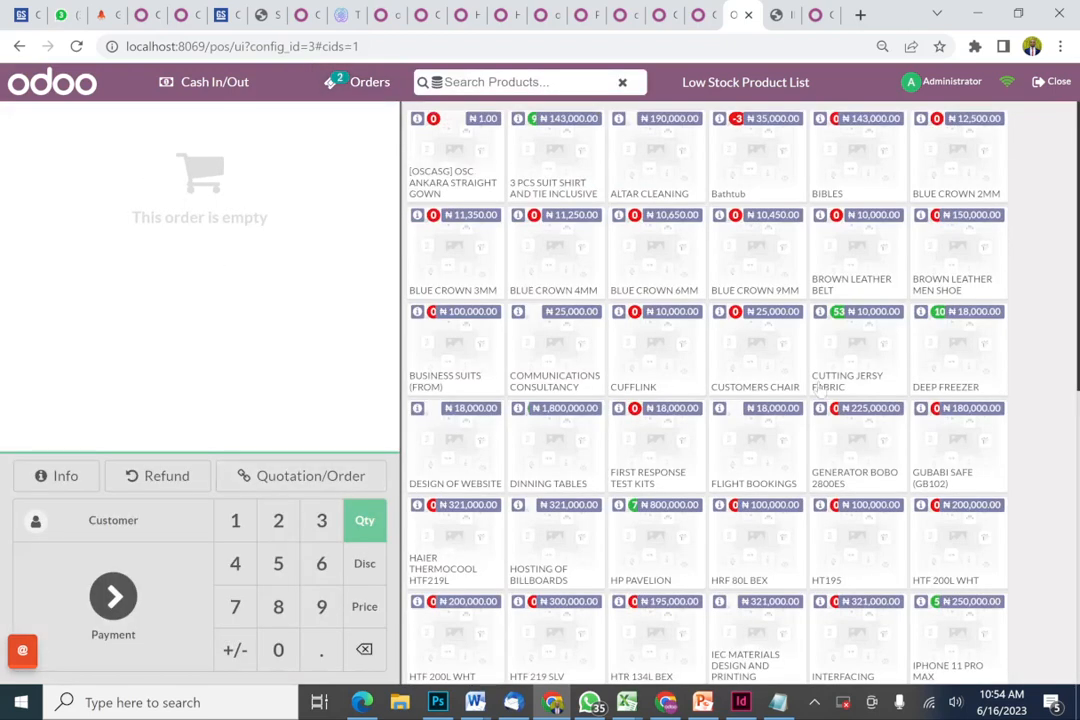
click(684, 556)
scroll(665, 512, down, 2)
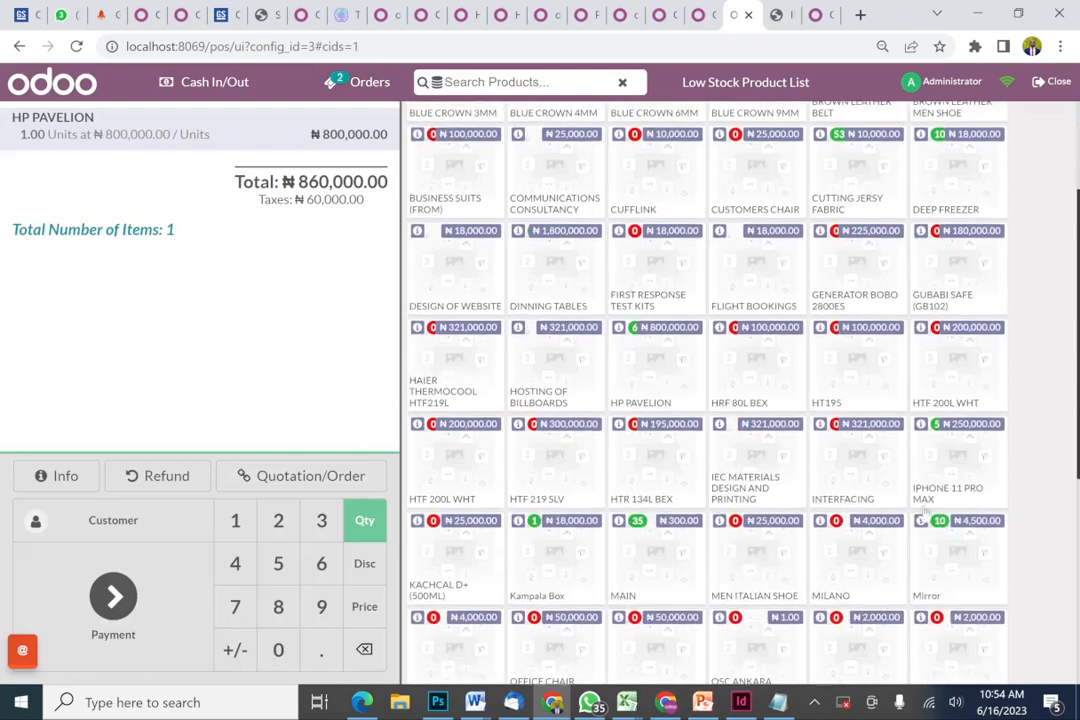
click(950, 455)
click(650, 567)
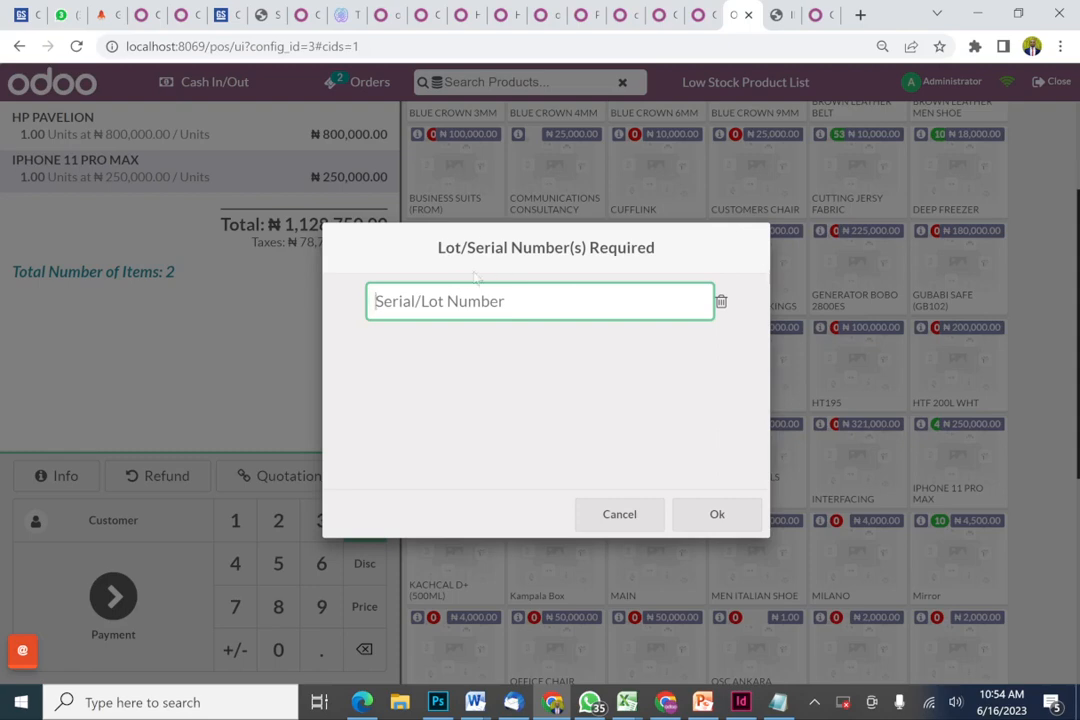
click(668, 530)
click(555, 560)
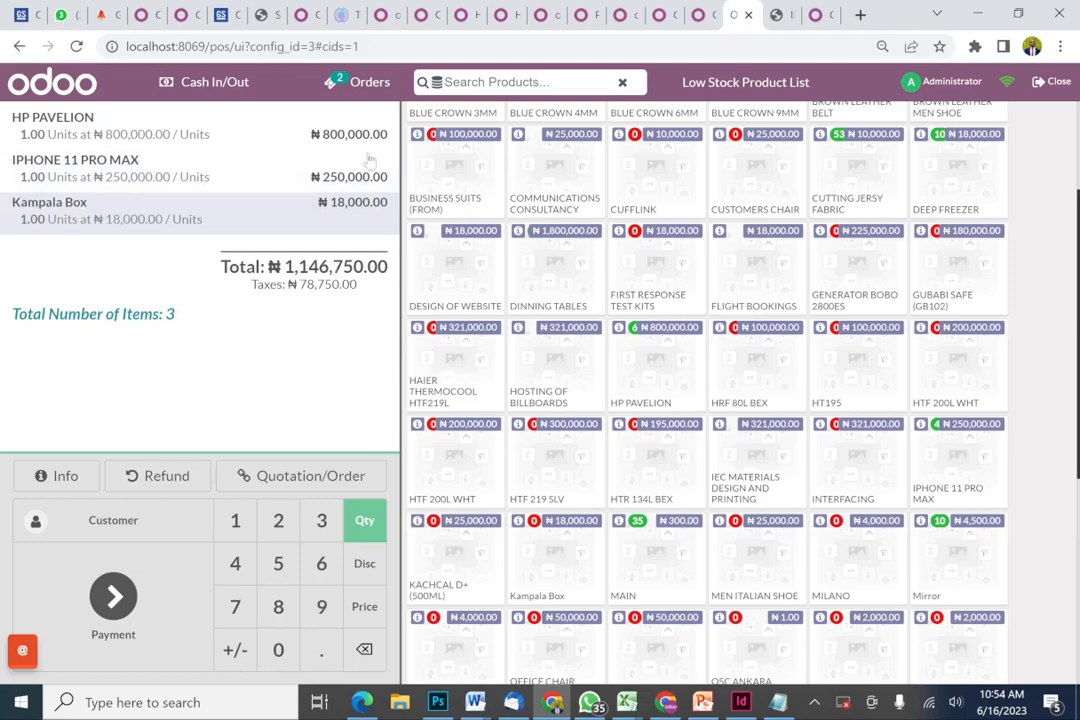
click(150, 594)
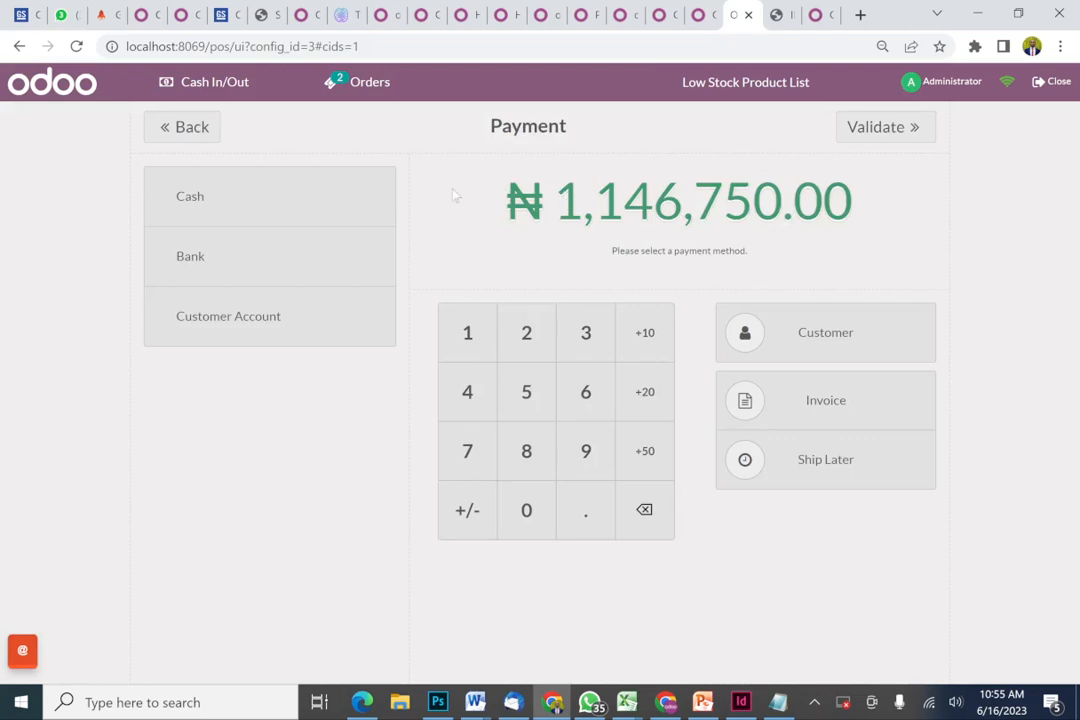
Reopen the pending order with the fabric and freezer from the active orders and return to its product screen.
click(370, 90)
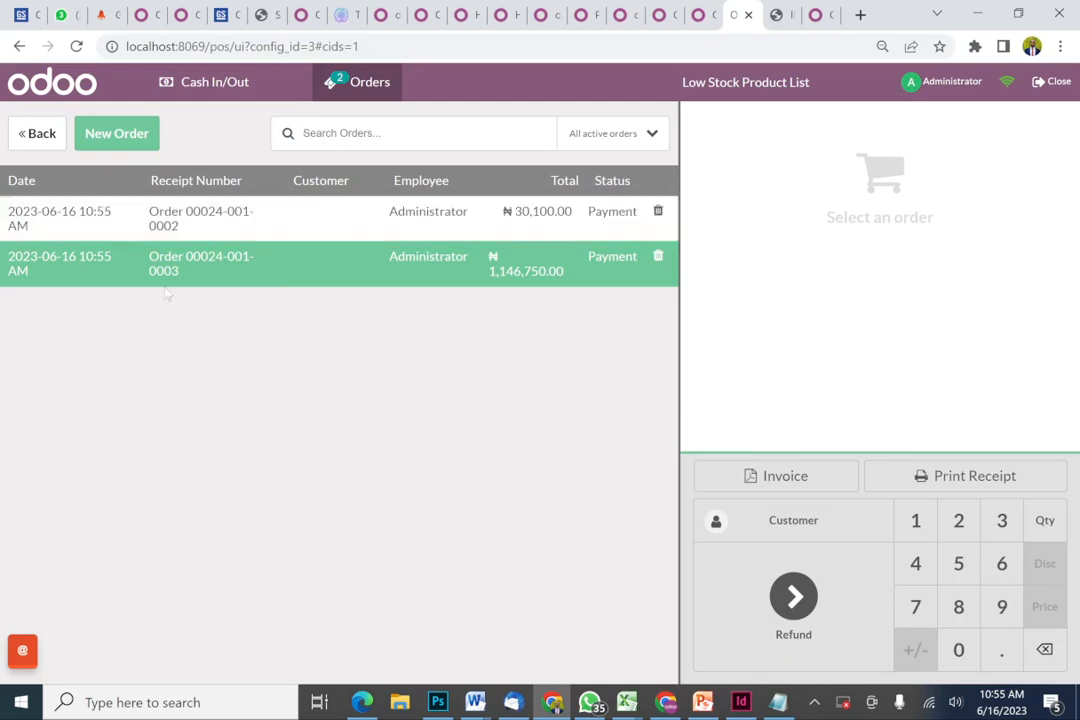
click(256, 224)
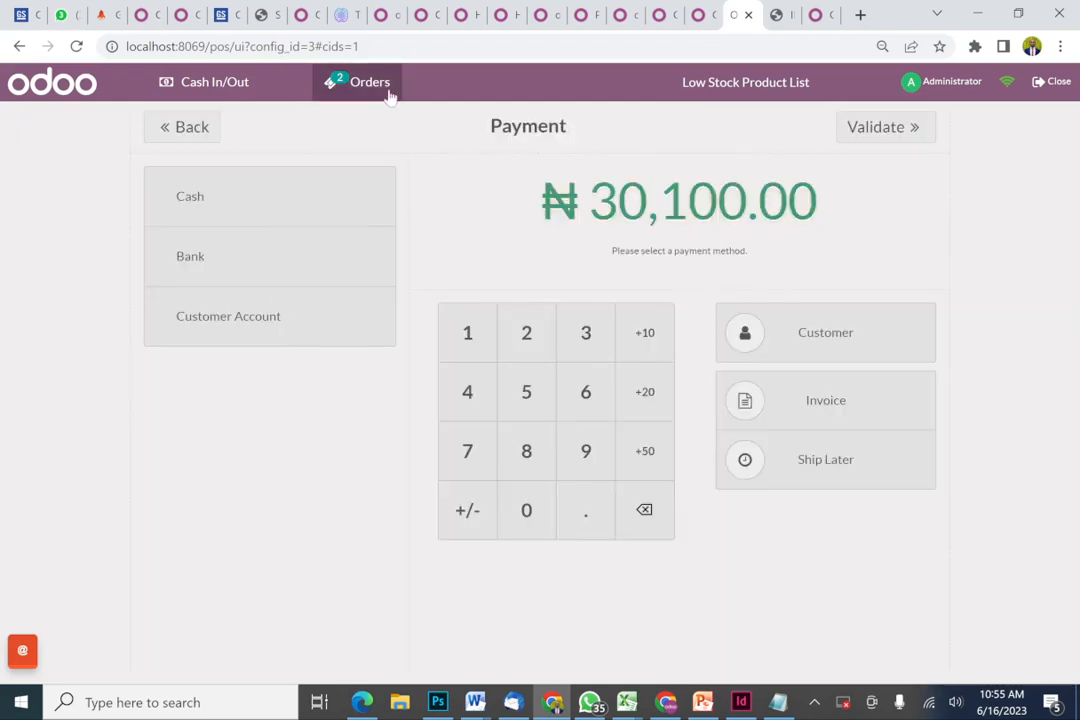
click(186, 145)
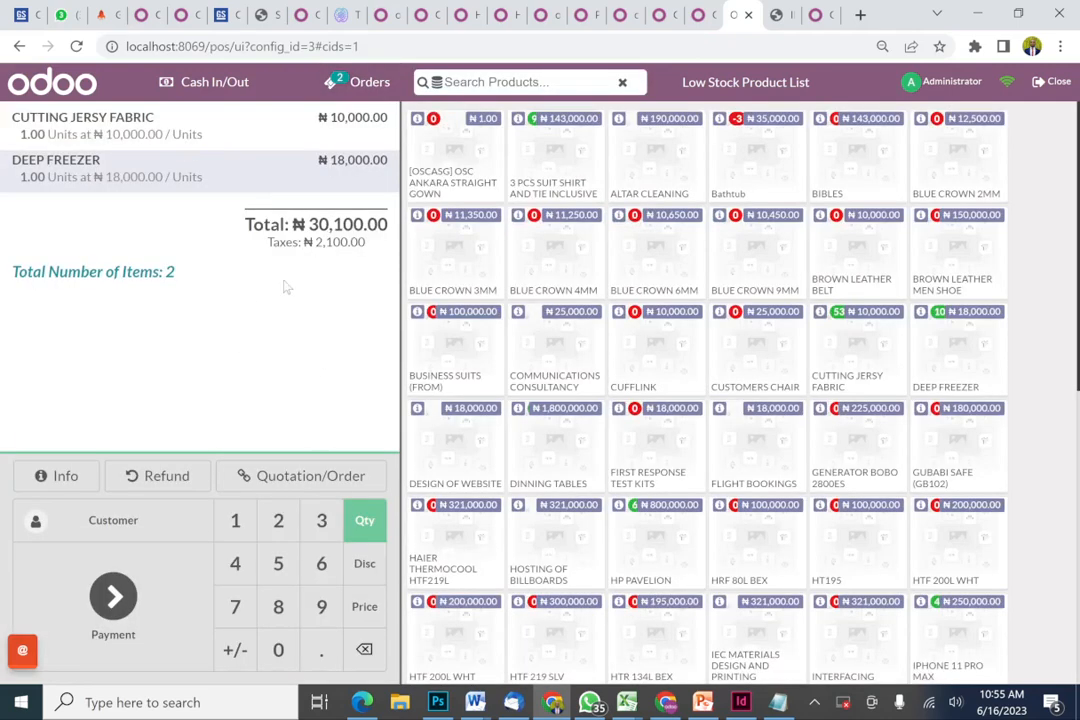
Search the refundable paid orders by receipt number for 05, examine the matching order, and return to the product screen.
click(164, 480)
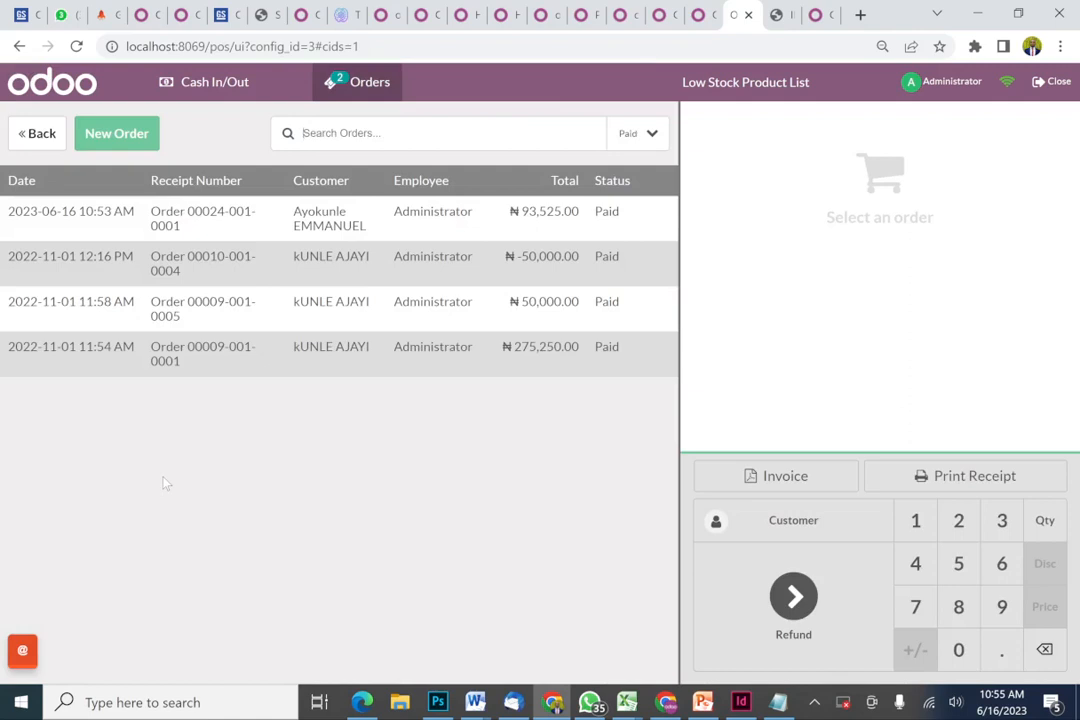
click(523, 326)
click(340, 133)
text(05)
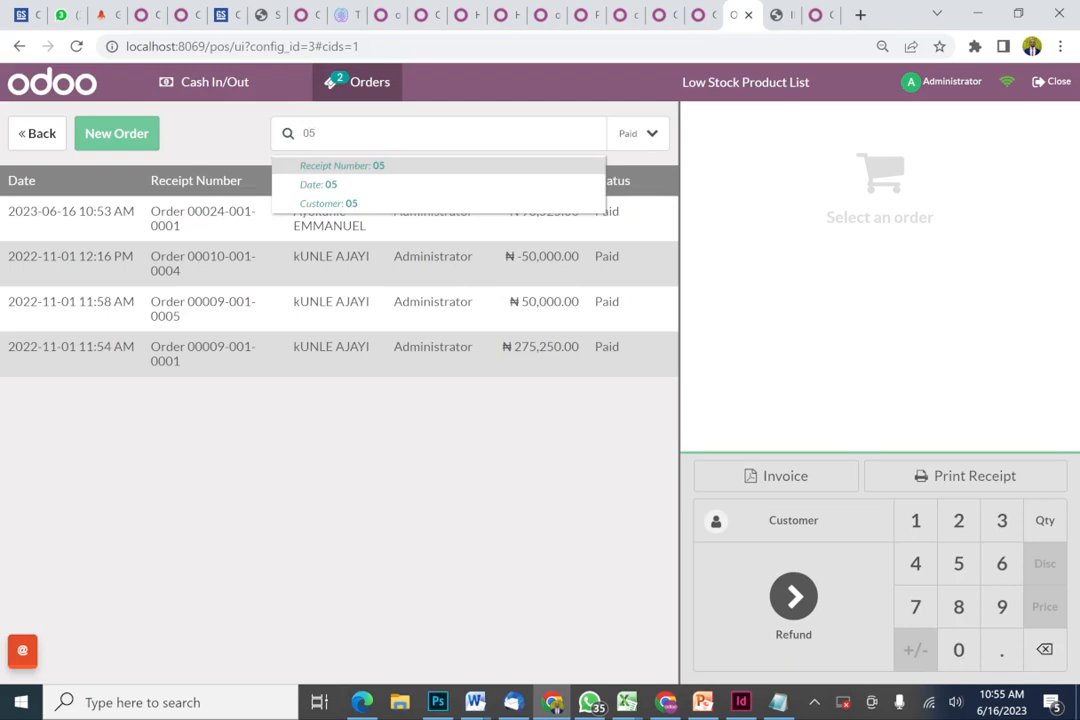
click(359, 166)
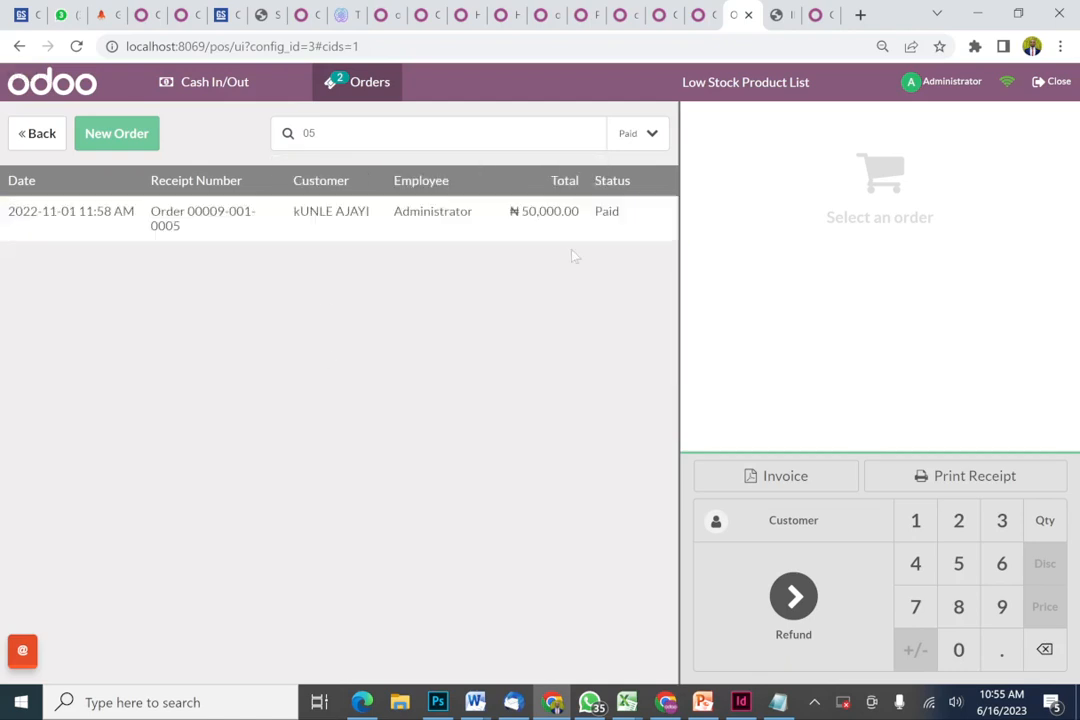
click(389, 234)
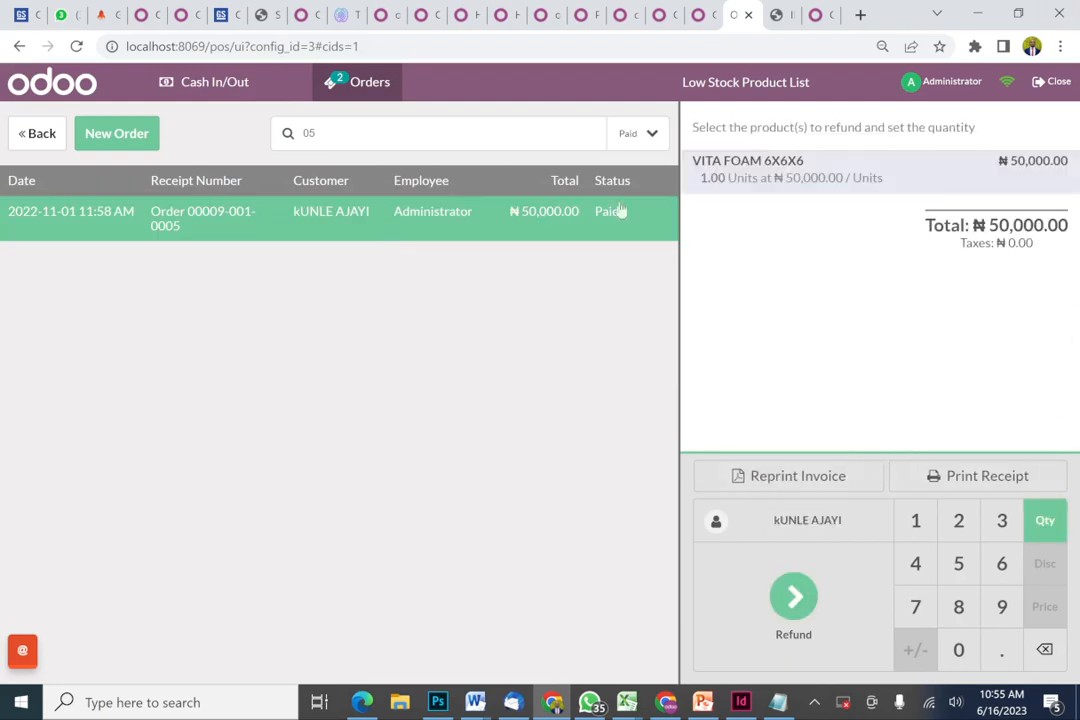
click(30, 130)
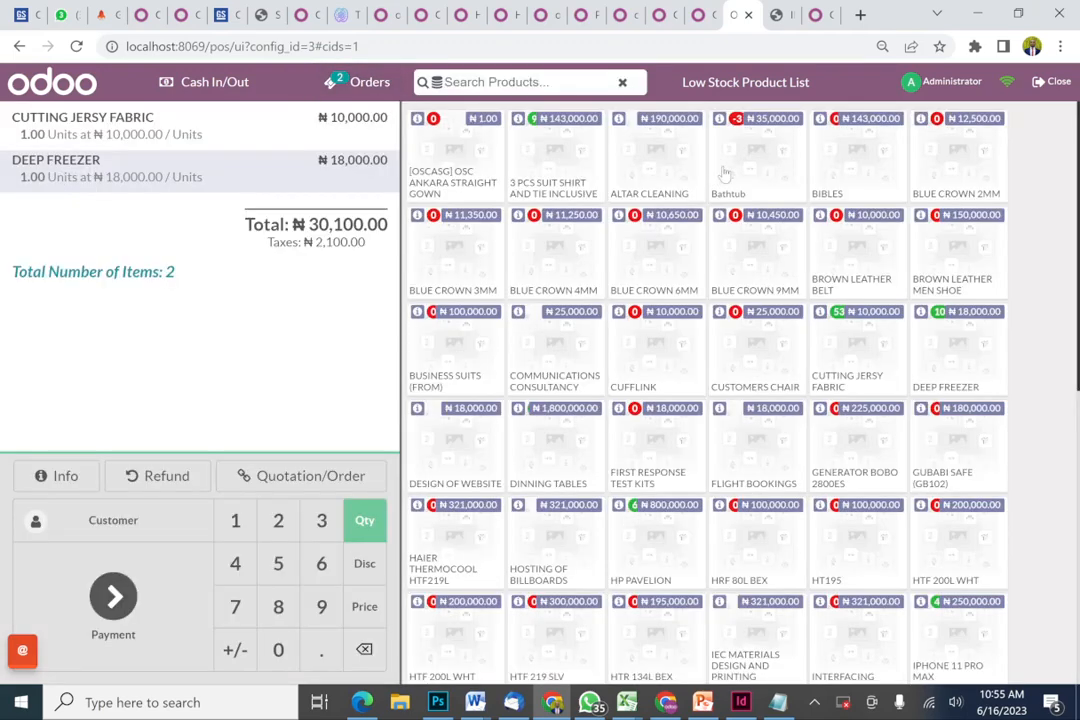
Refund 1 unit of PAIR OF SHOES - BLACK from the paid order dated 2023-06-16.
click(160, 477)
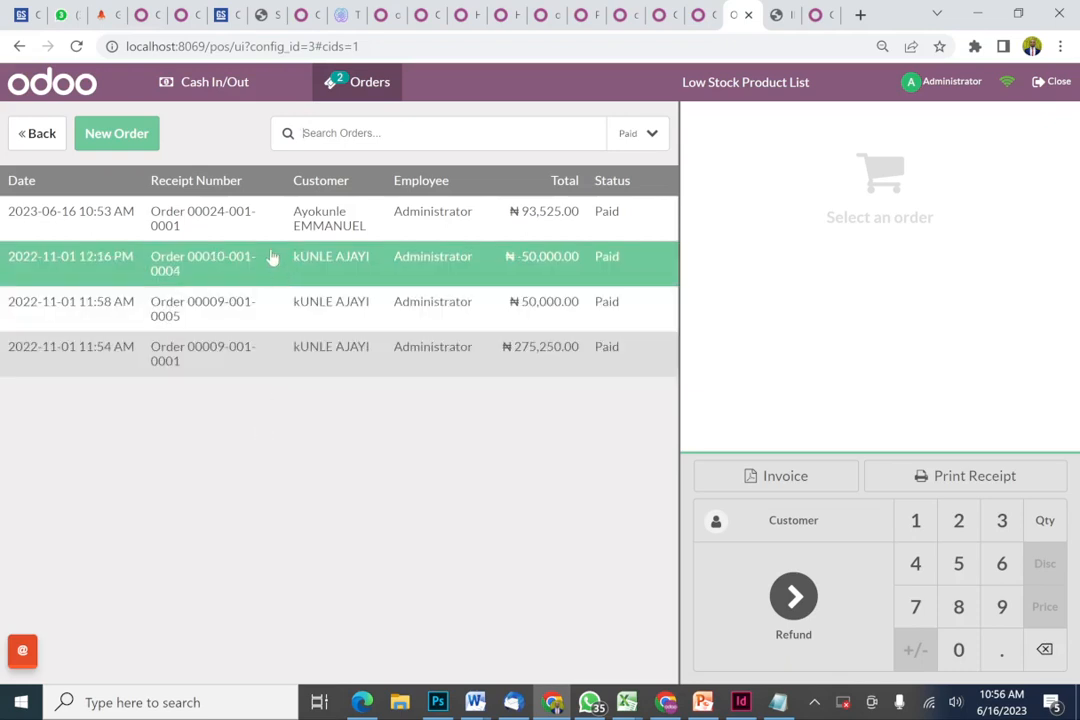
click(240, 232)
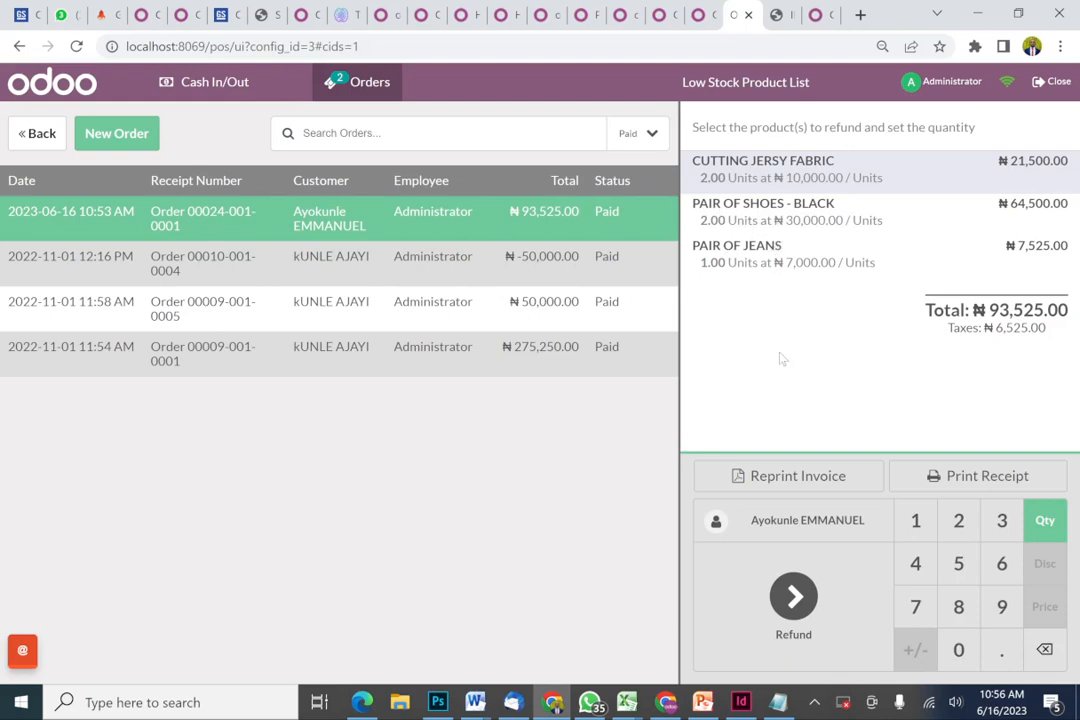
click(735, 220)
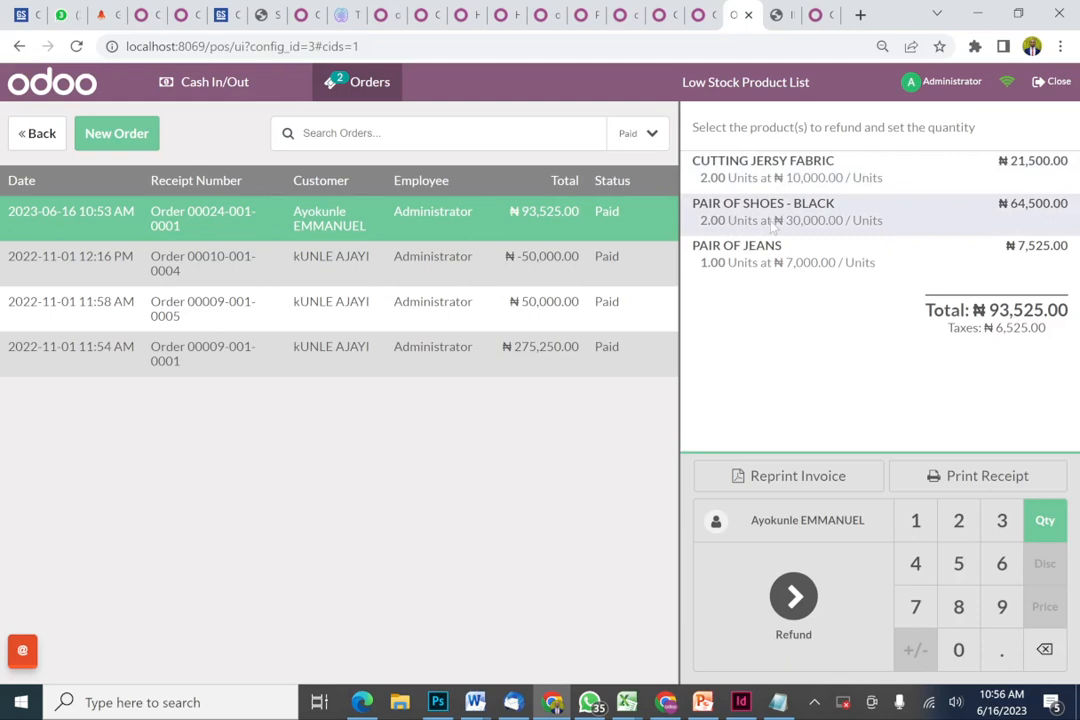
click(916, 525)
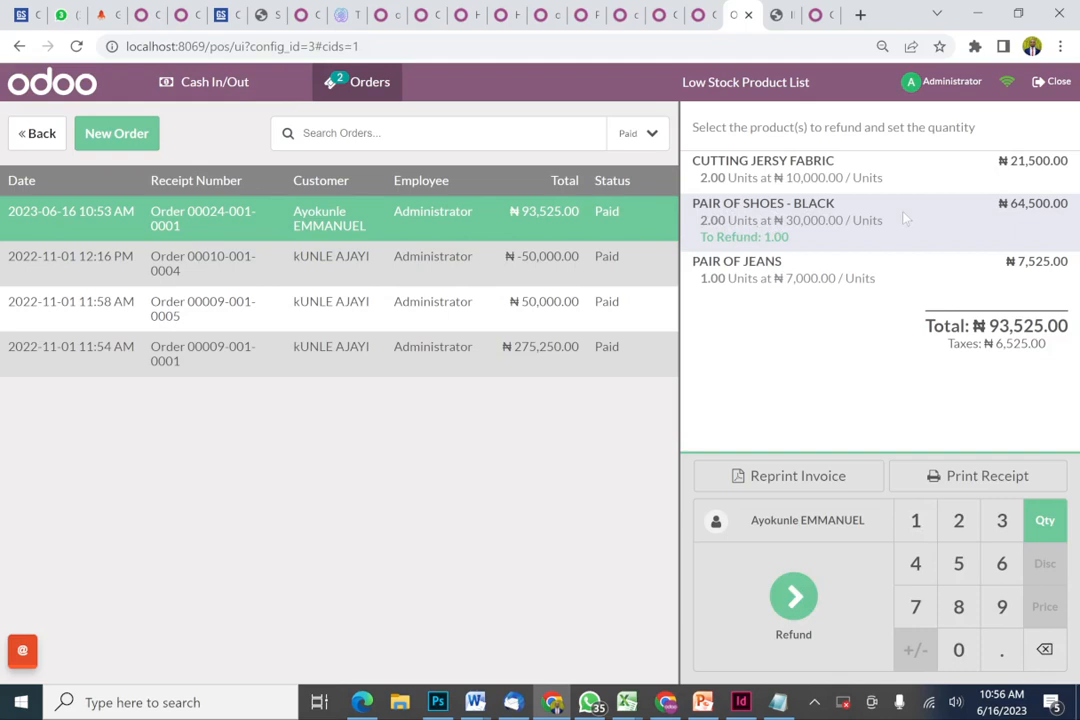
click(806, 610)
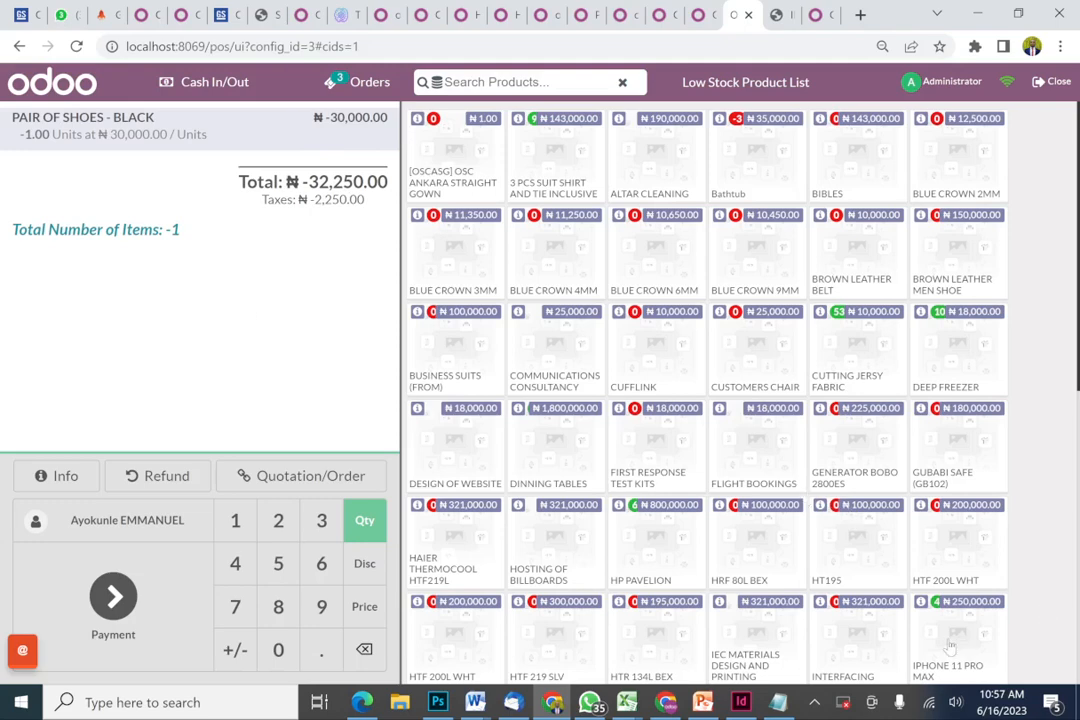
Add one IPHONE 11 PRO MAX to the refund order as an exchange item and proceed to payment.
scroll(945, 645, down, 1)
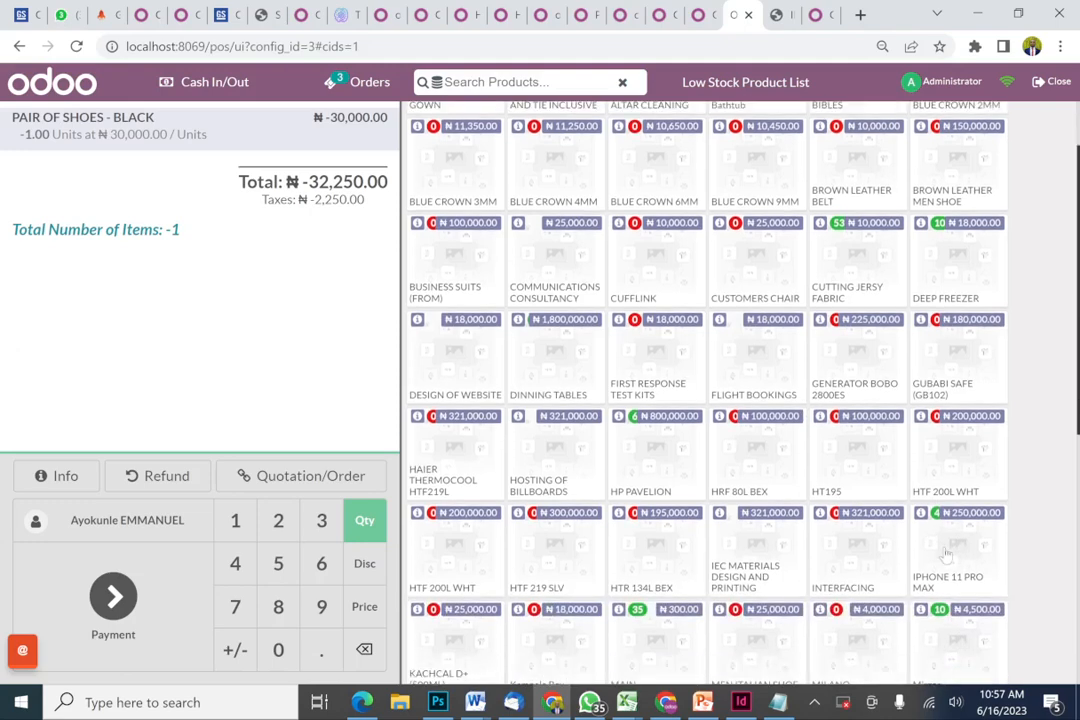
click(955, 570)
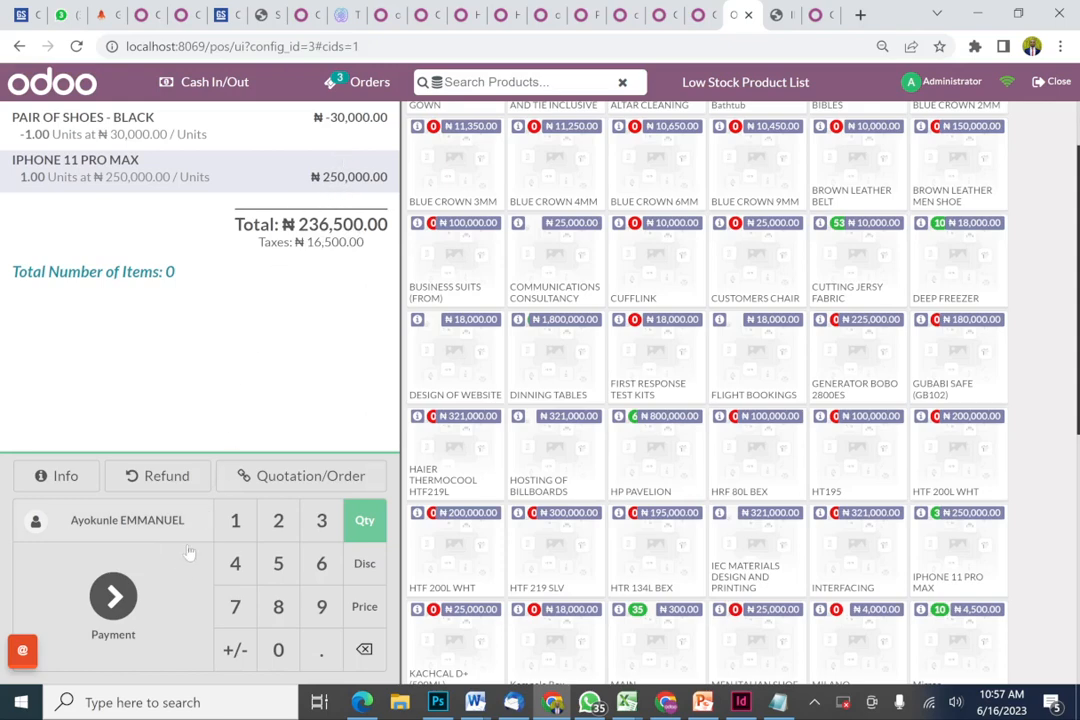
click(120, 598)
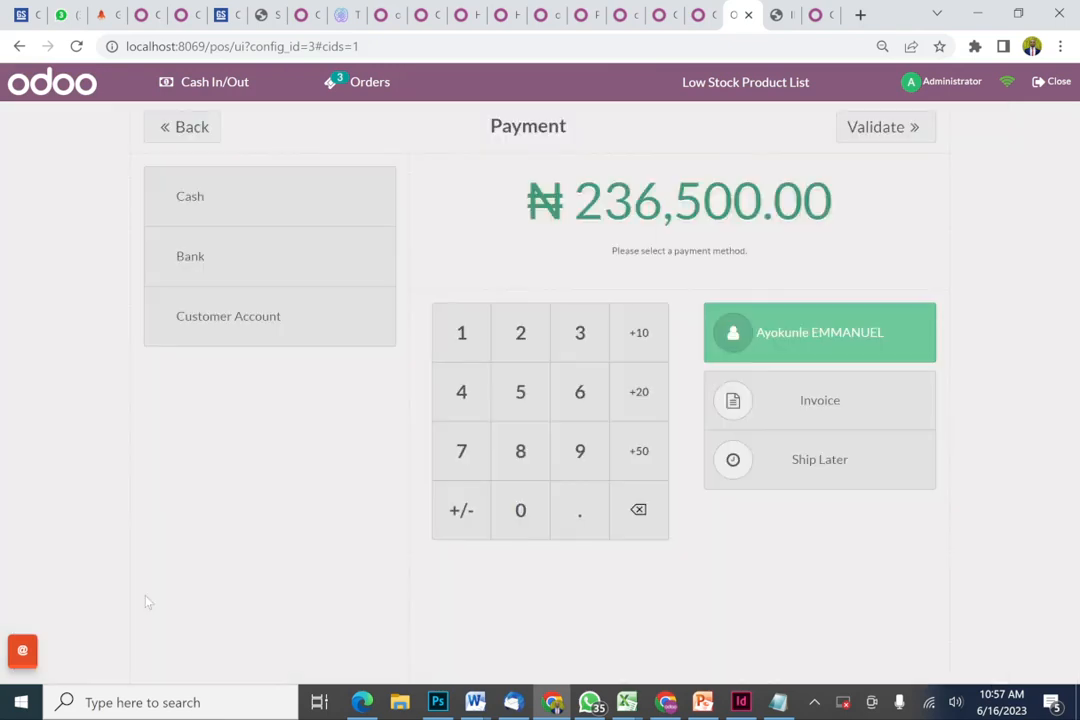
Pay the exchange order's full balance in cash, validate it, and start a new order.
click(209, 200)
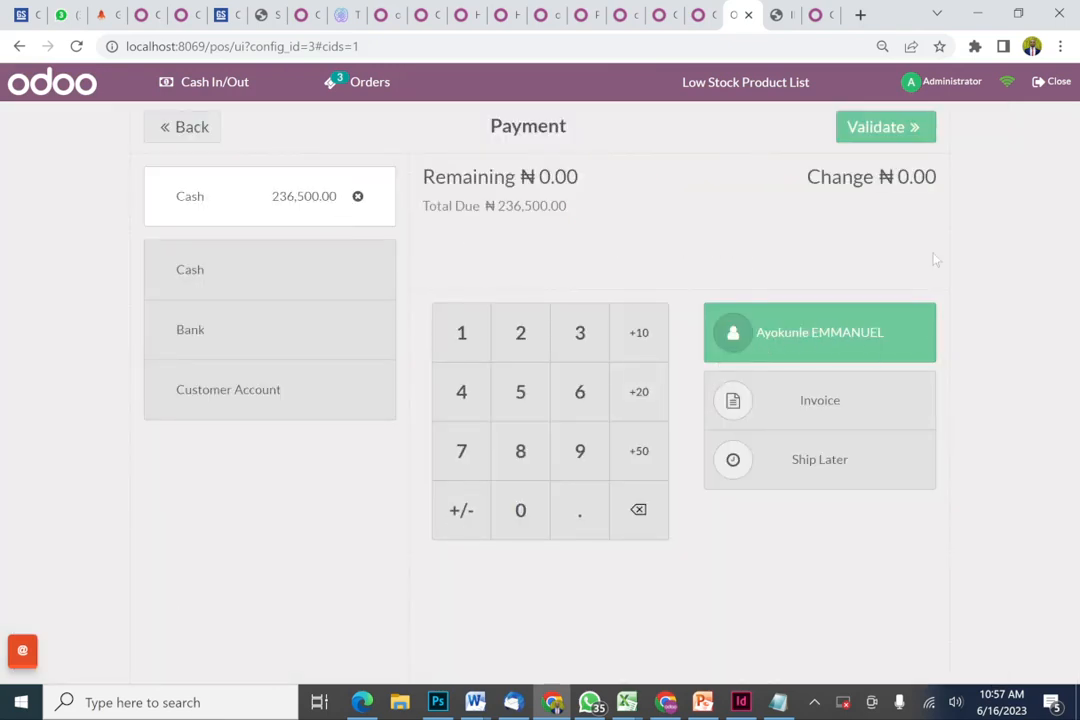
click(874, 130)
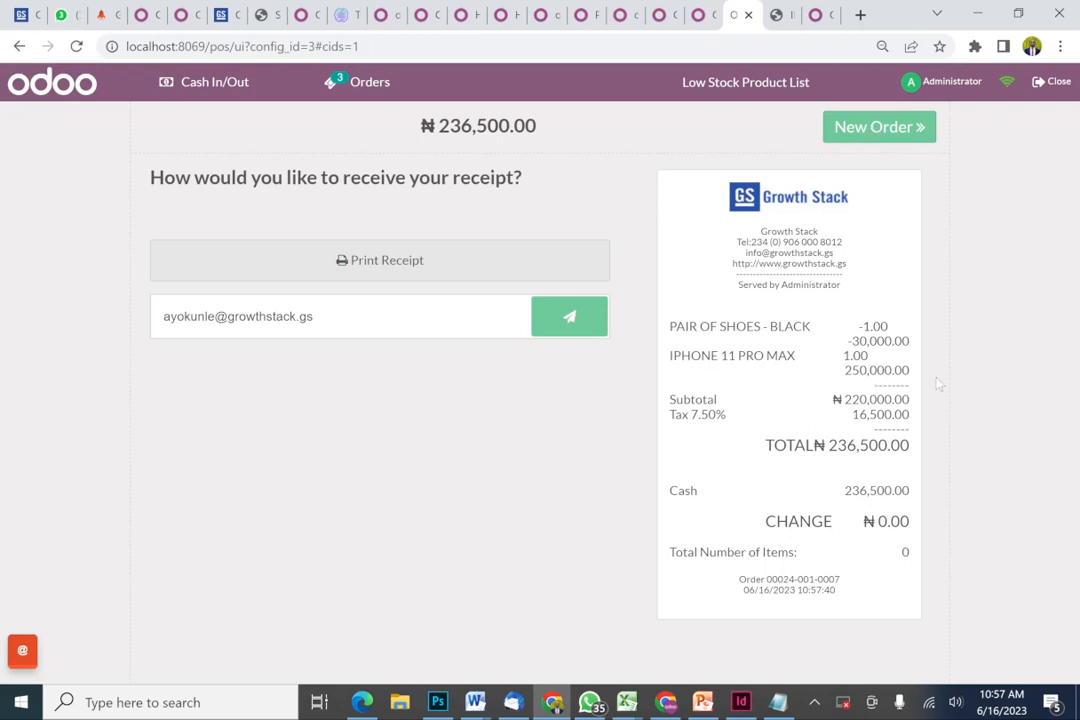
click(877, 130)
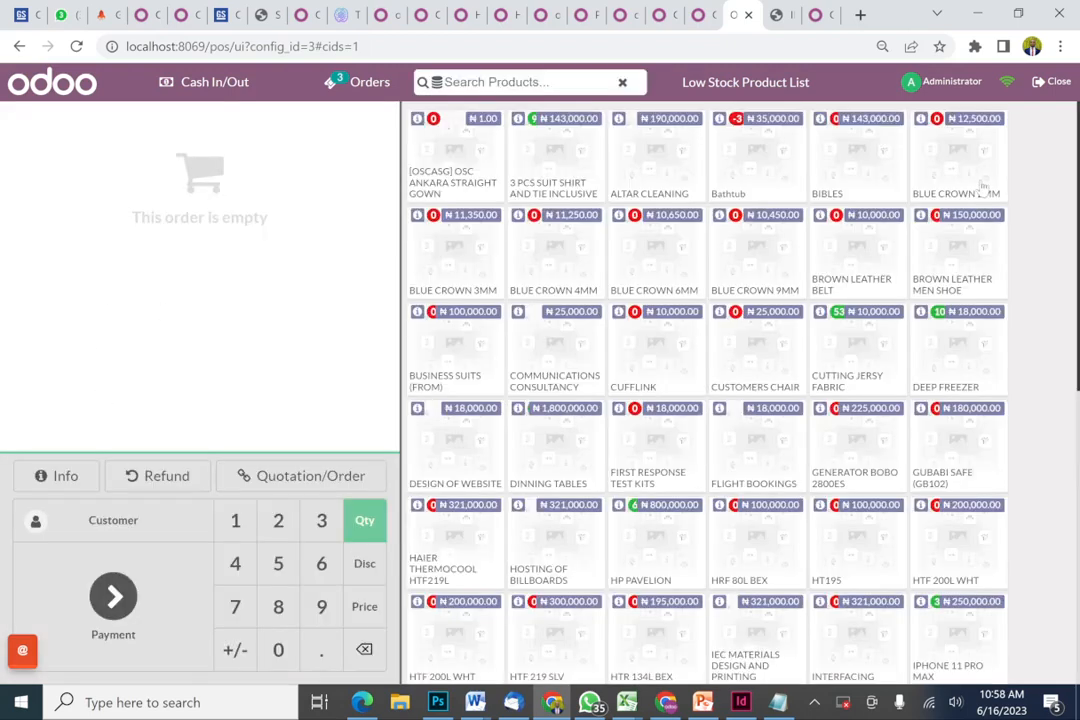
Open the session's closing control and set the counted cash to 250500.
click(1050, 84)
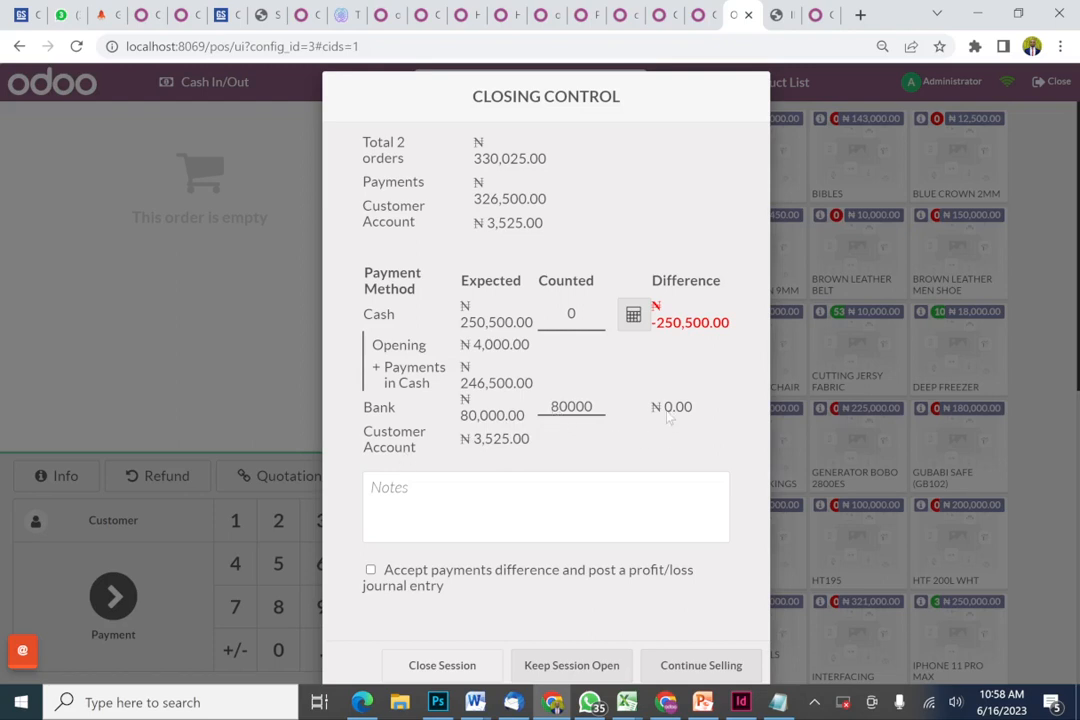
click(566, 330)
text(2500)
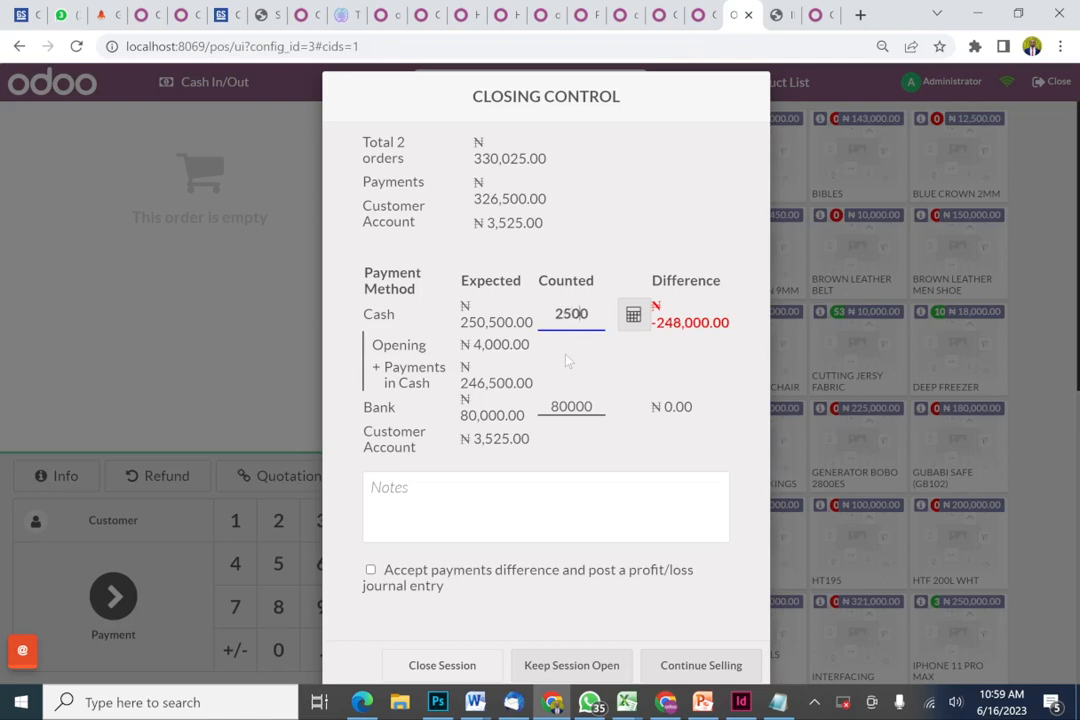
text(0)
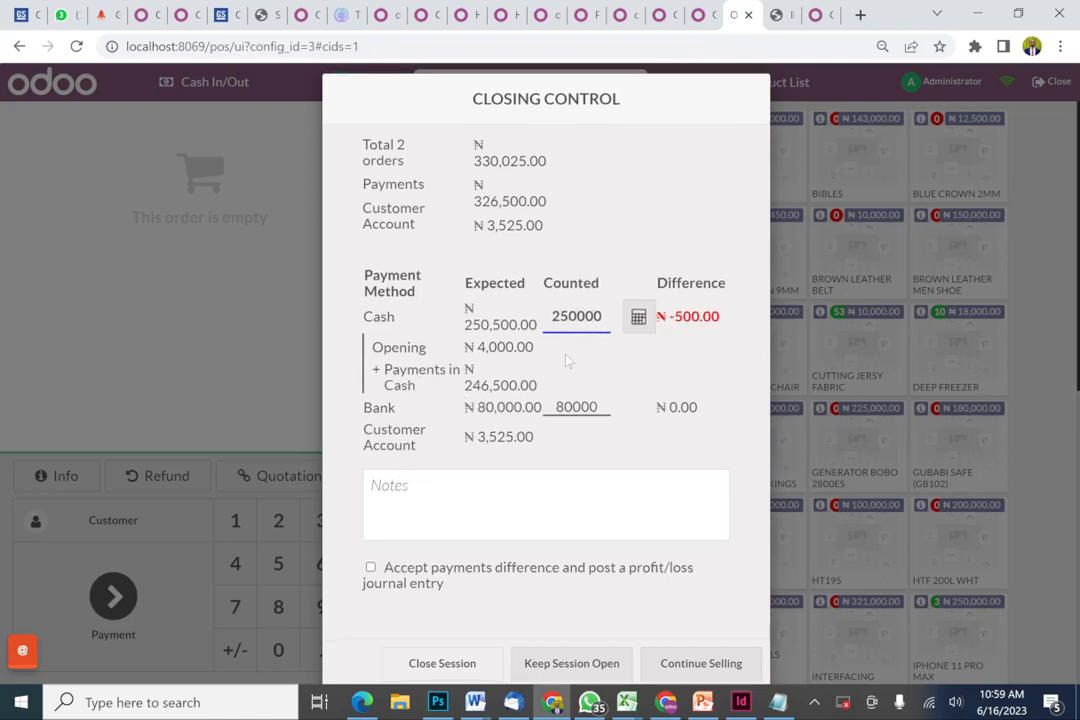
text(0)
key(BackSpace)
key(BackSpace)
text(5)
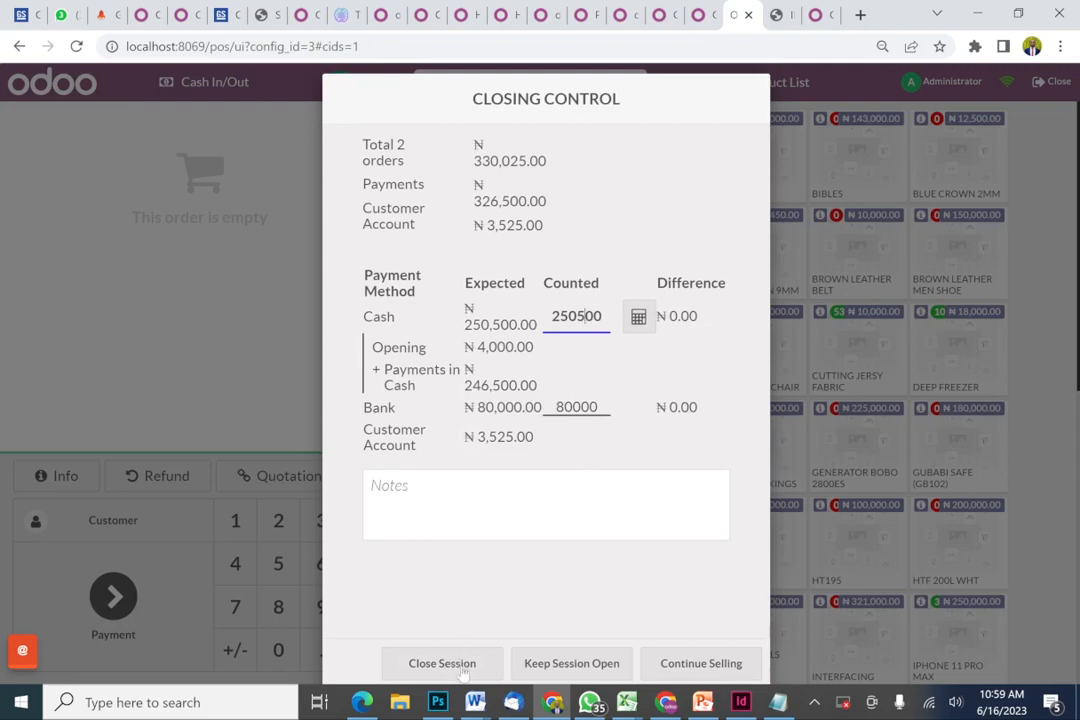
Re-enter the counted cash as 250500 and close the Lekki Shop session.
key(BackSpace)
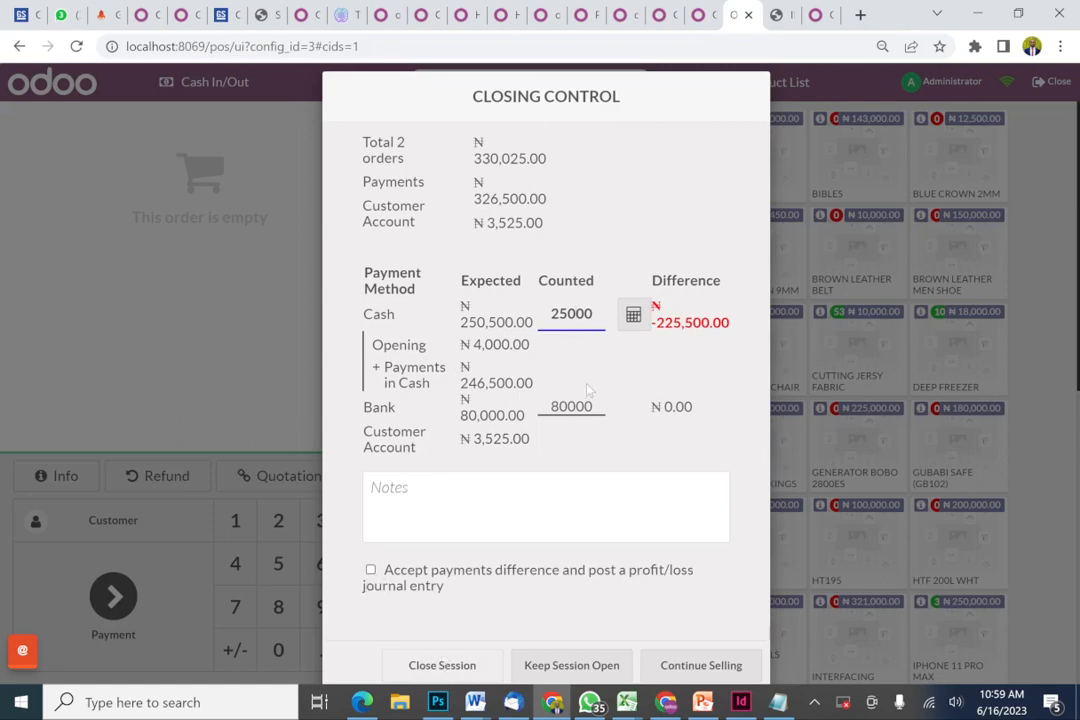
text(5)
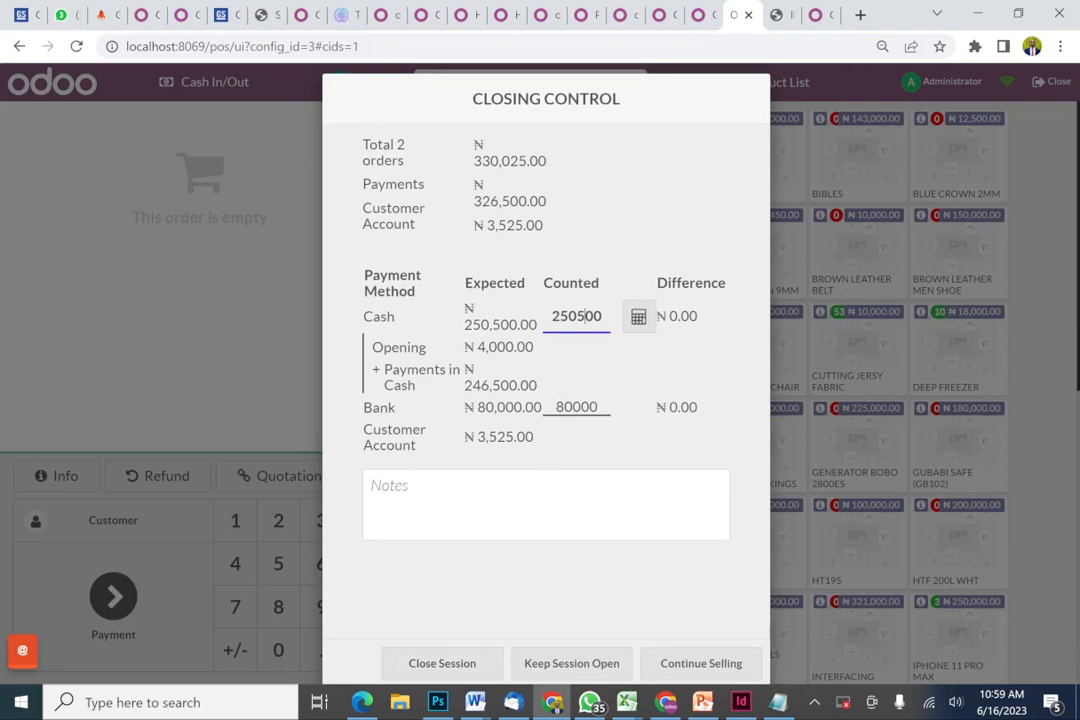
click(455, 671)
click(455, 664)
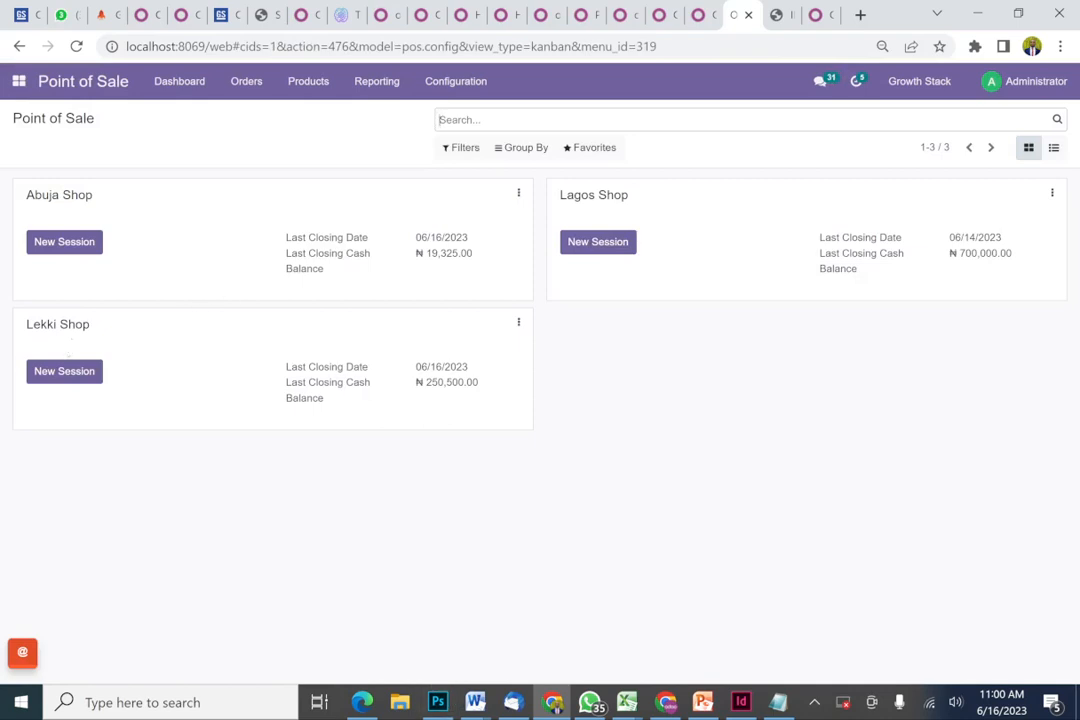
View the Orders Analysis report and open the Sales Details report options.
click(370, 90)
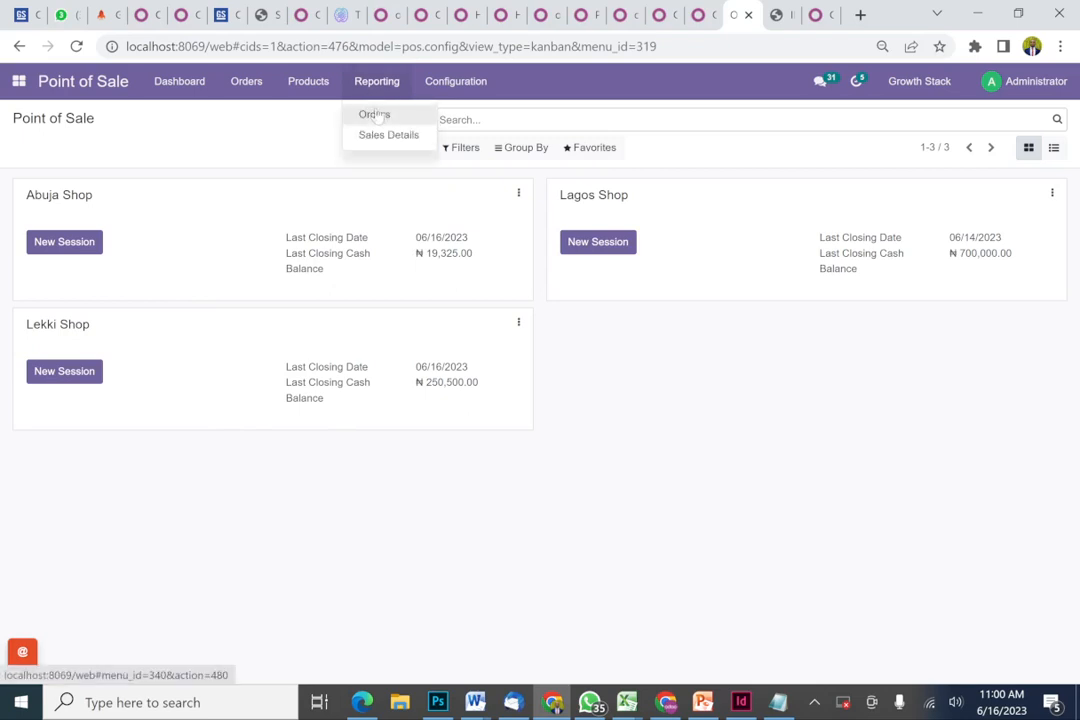
click(378, 114)
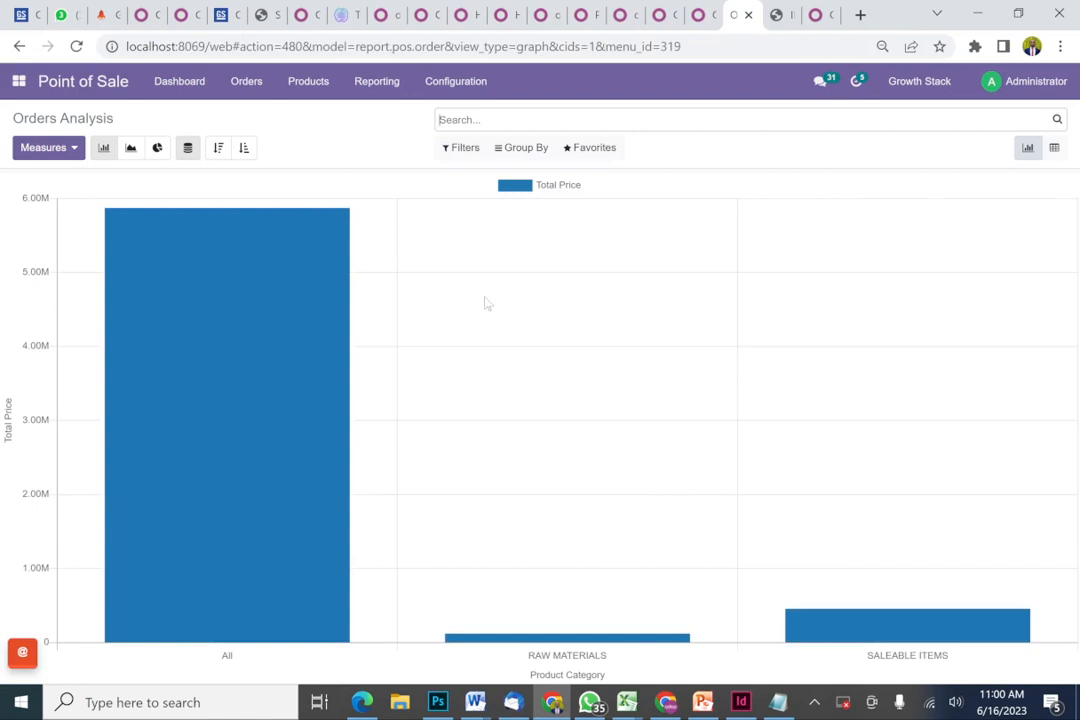
click(387, 94)
click(378, 136)
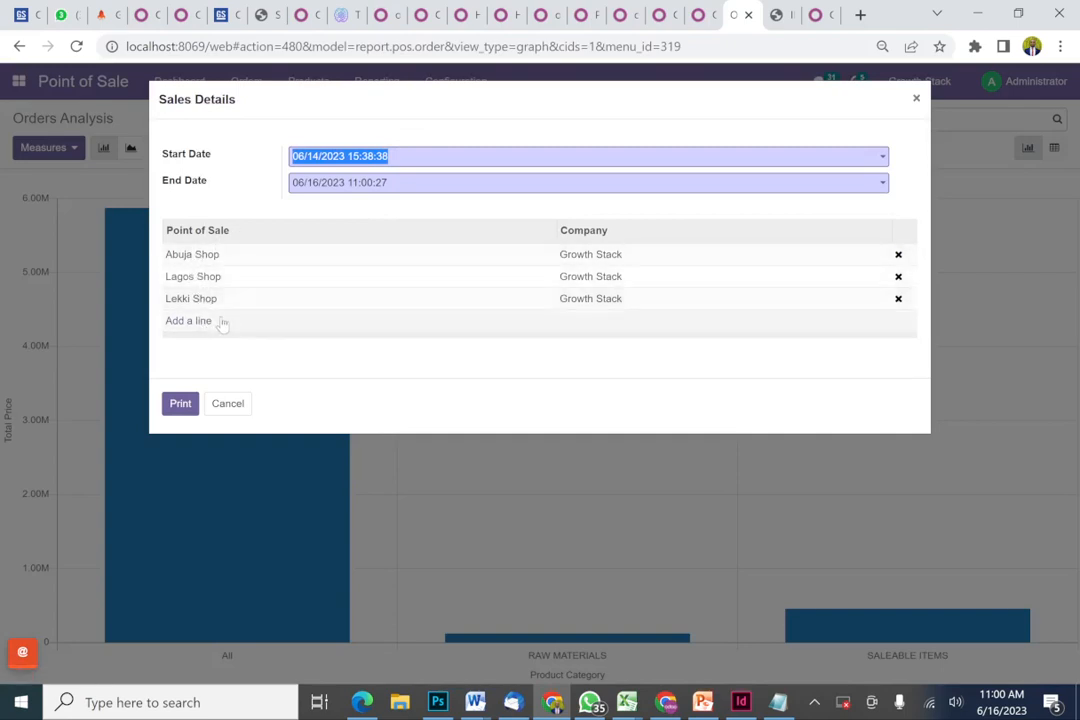
Remove Abuja Shop and Lagos Shop from the Sales Details report and set its start date to 06/13/2023 15:38:38.
click(898, 255)
click(898, 255)
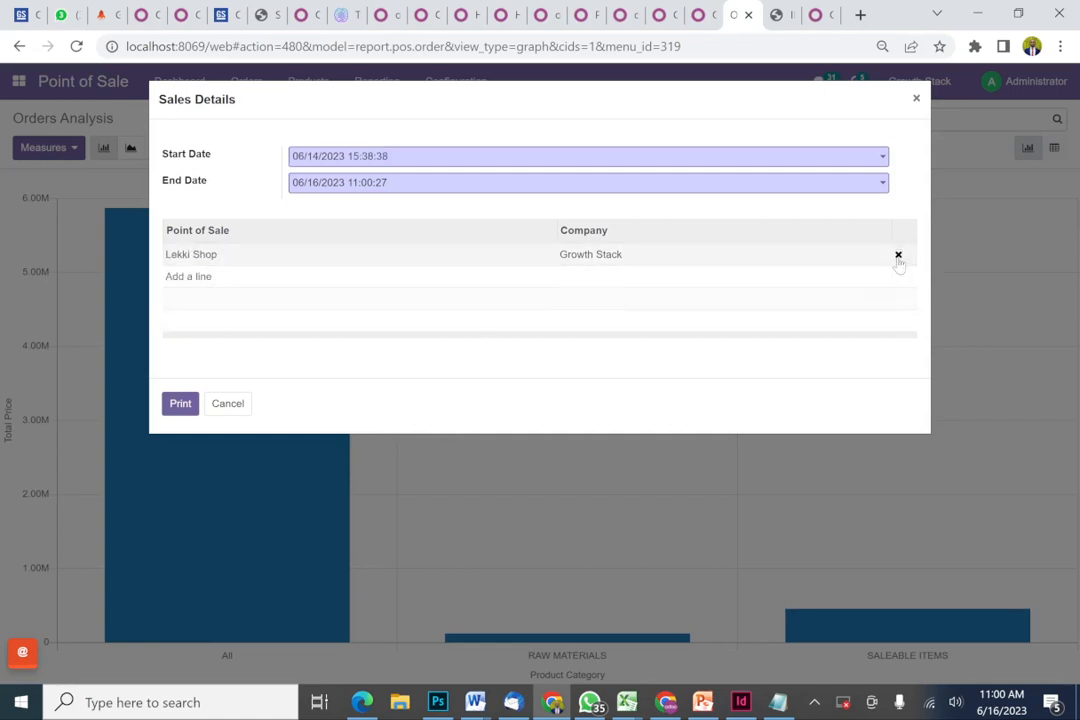
click(335, 157)
click(335, 157)
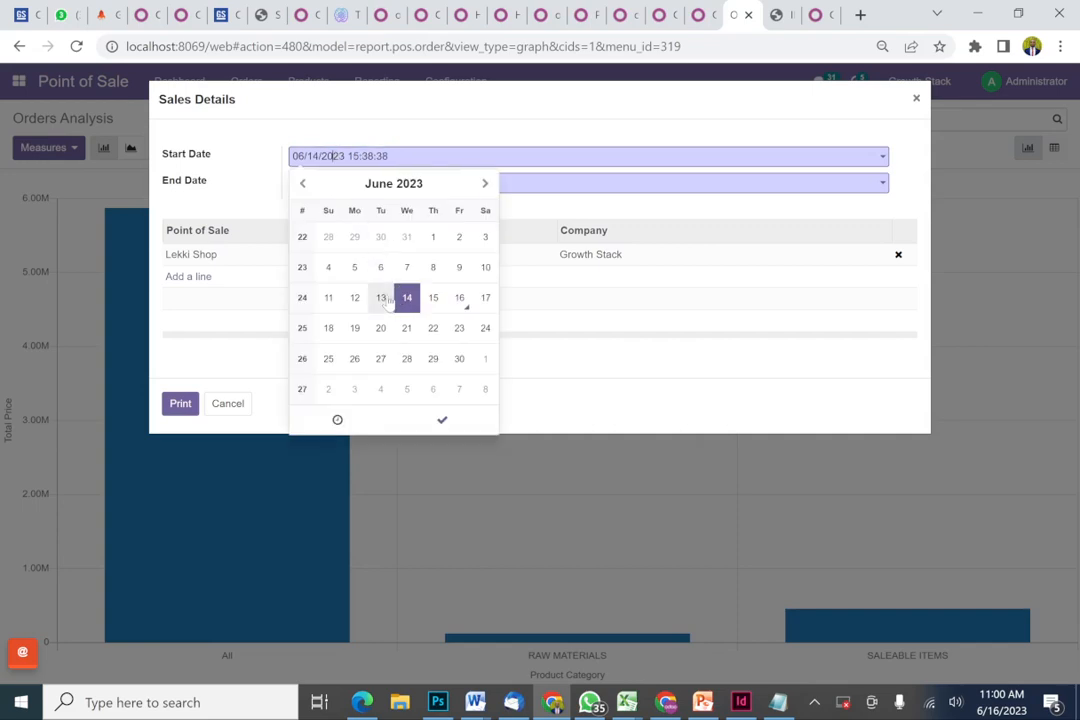
click(386, 300)
click(442, 420)
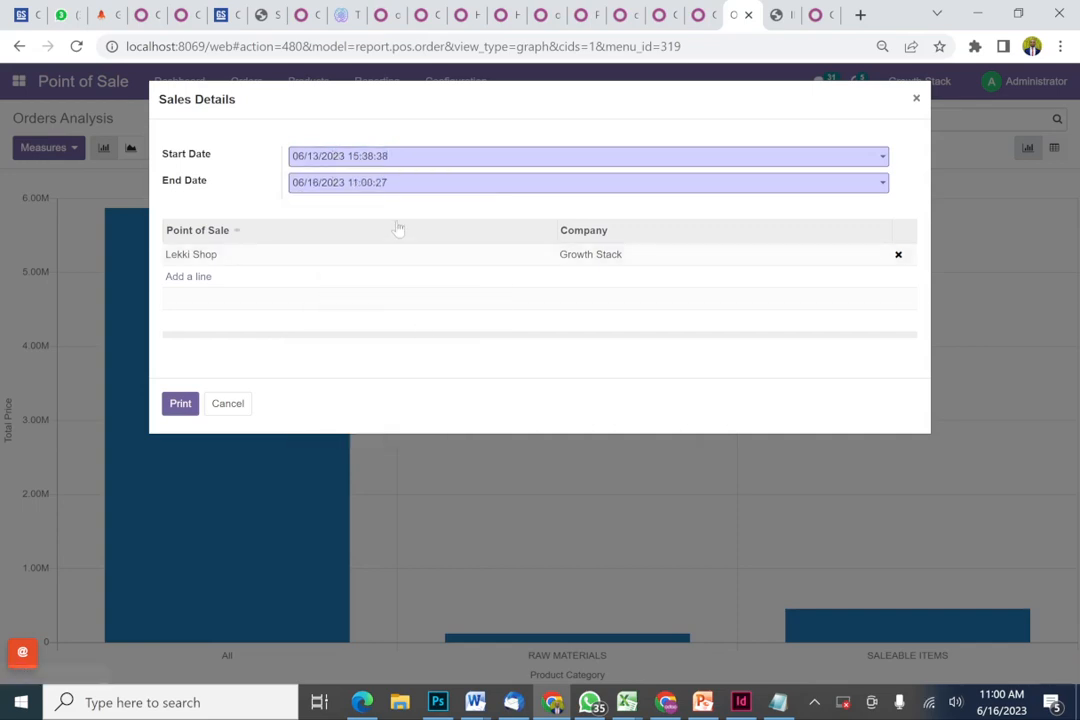
Set the report's end date to 06/16/2023 14:00:27 and print the Lekki Shop sales details.
click(400, 184)
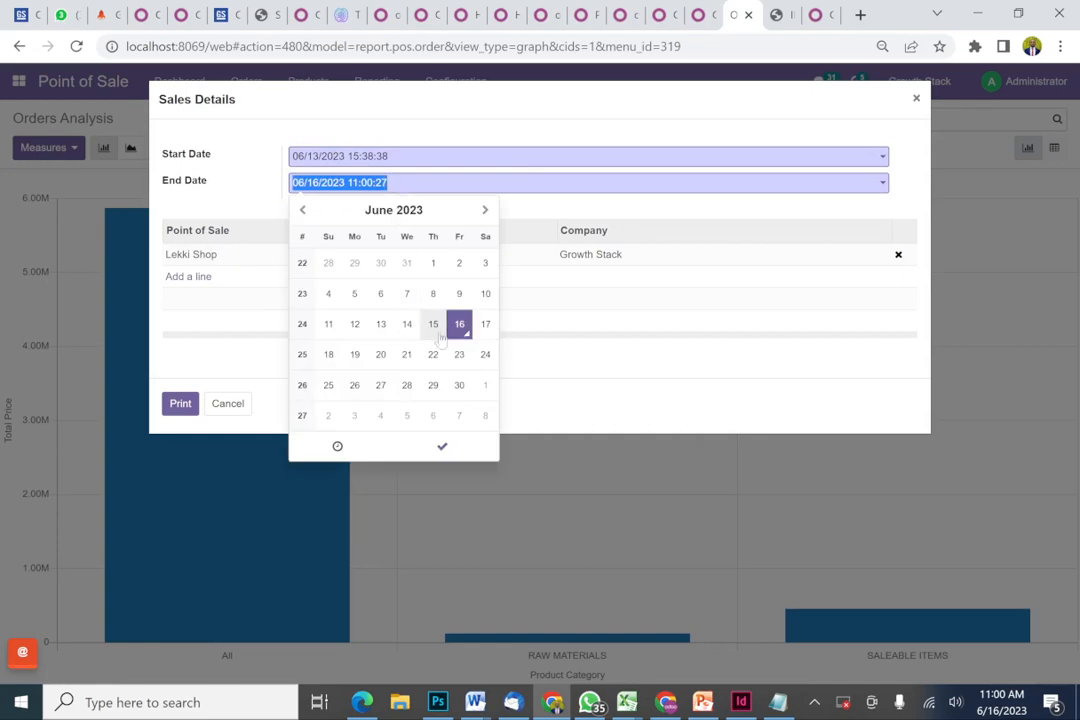
click(360, 445)
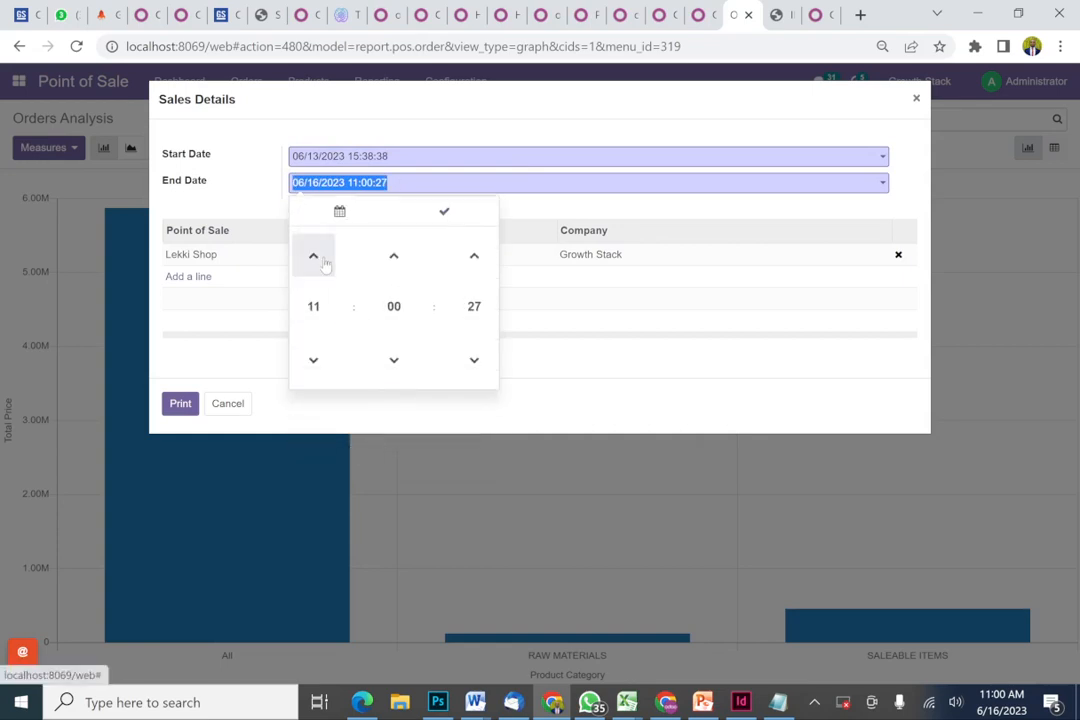
click(314, 257)
click(322, 262)
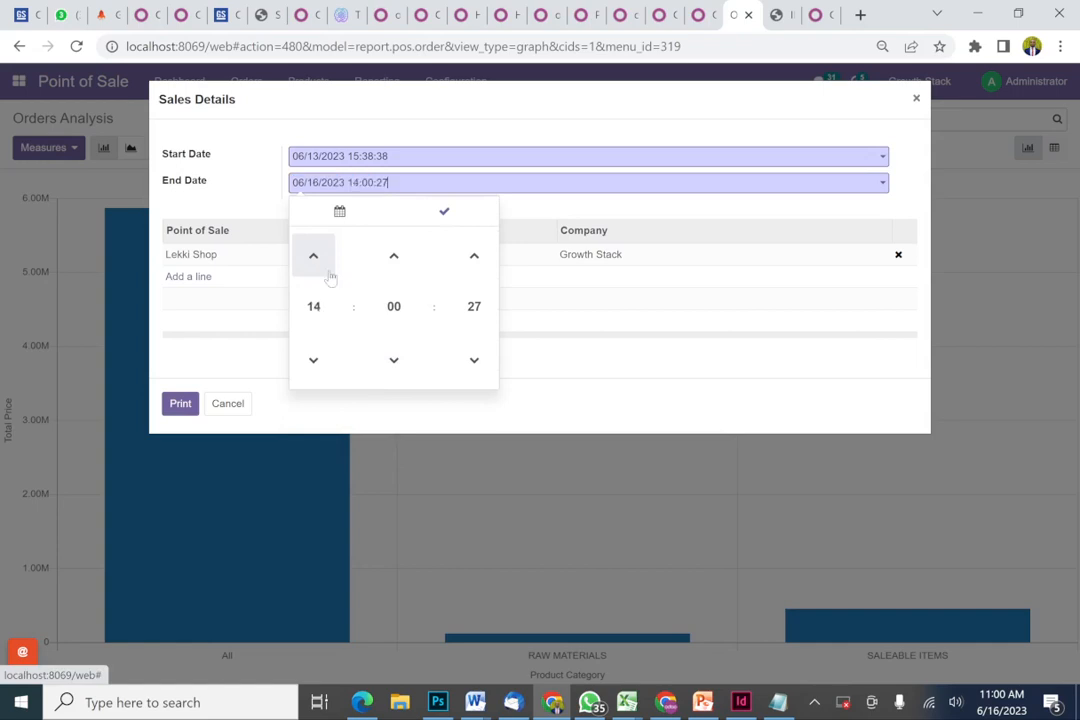
click(445, 212)
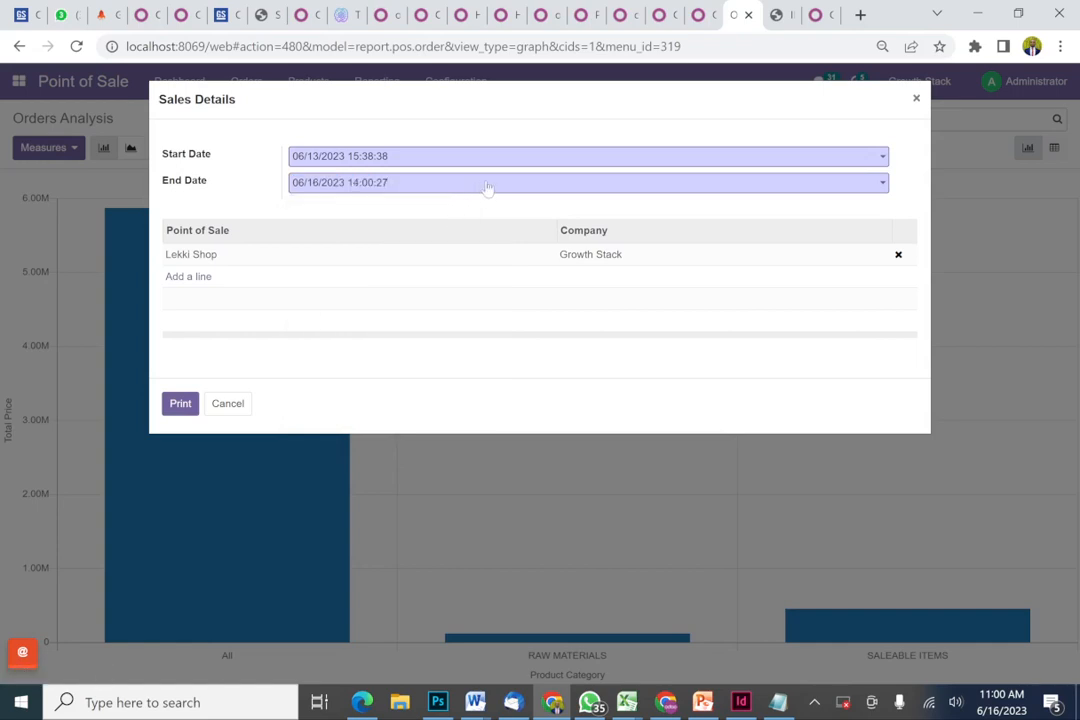
click(181, 403)
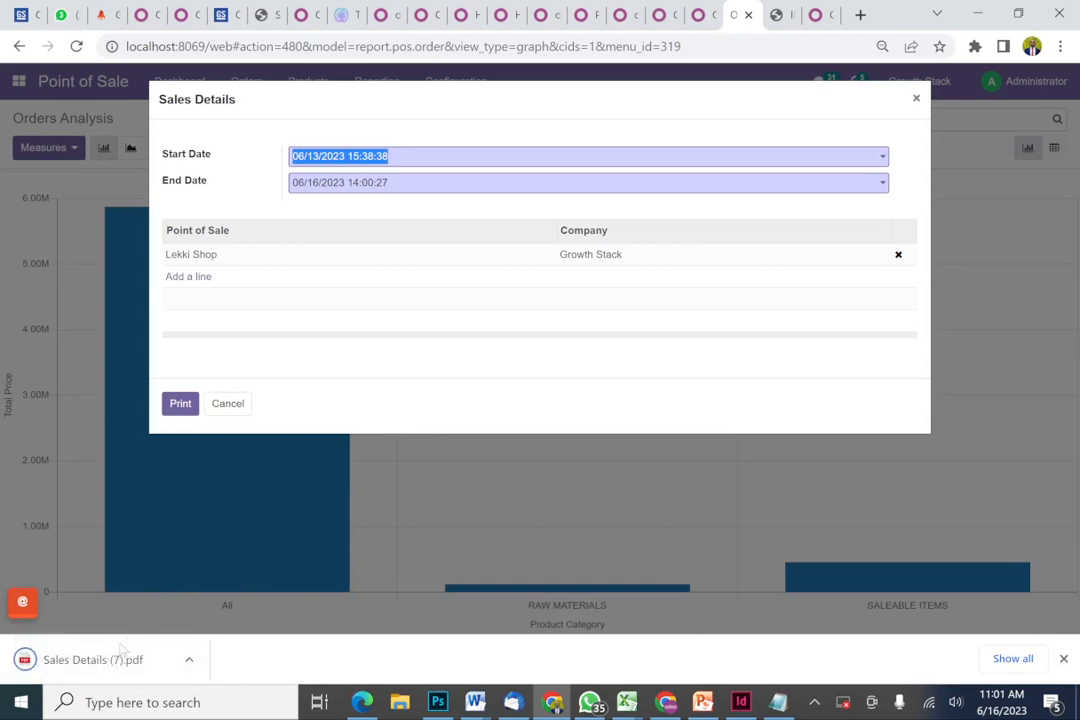
Open the downloaded Sales Details PDF and examine its products, payments, taxes and total.
click(93, 659)
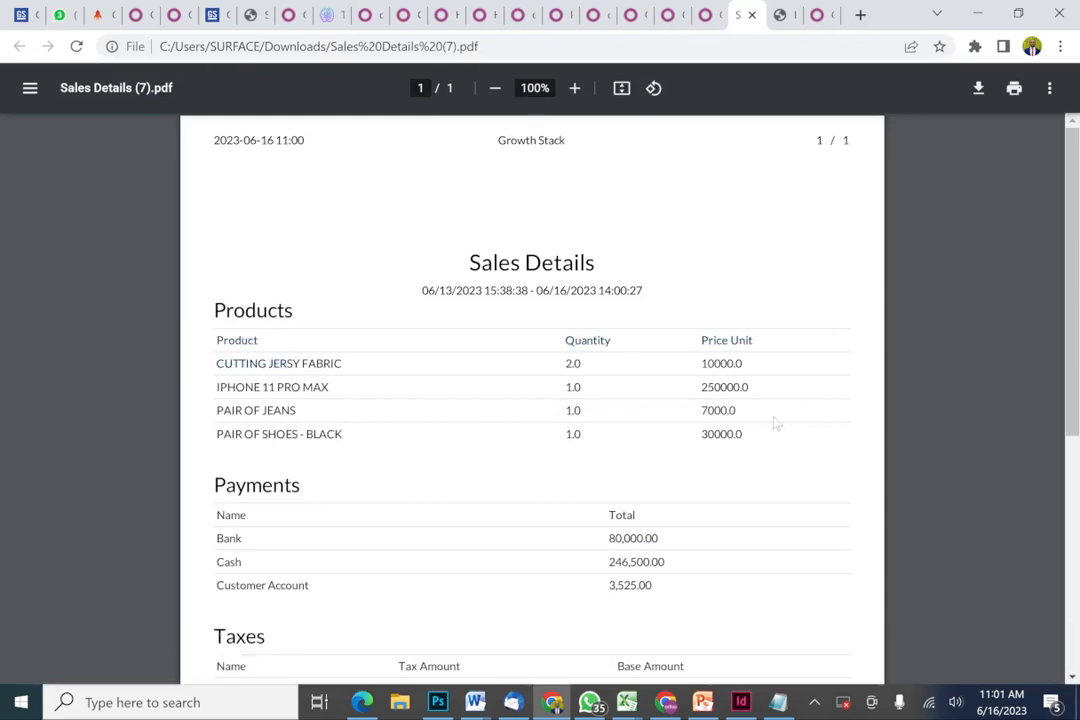
scroll(905, 370, down, 2)
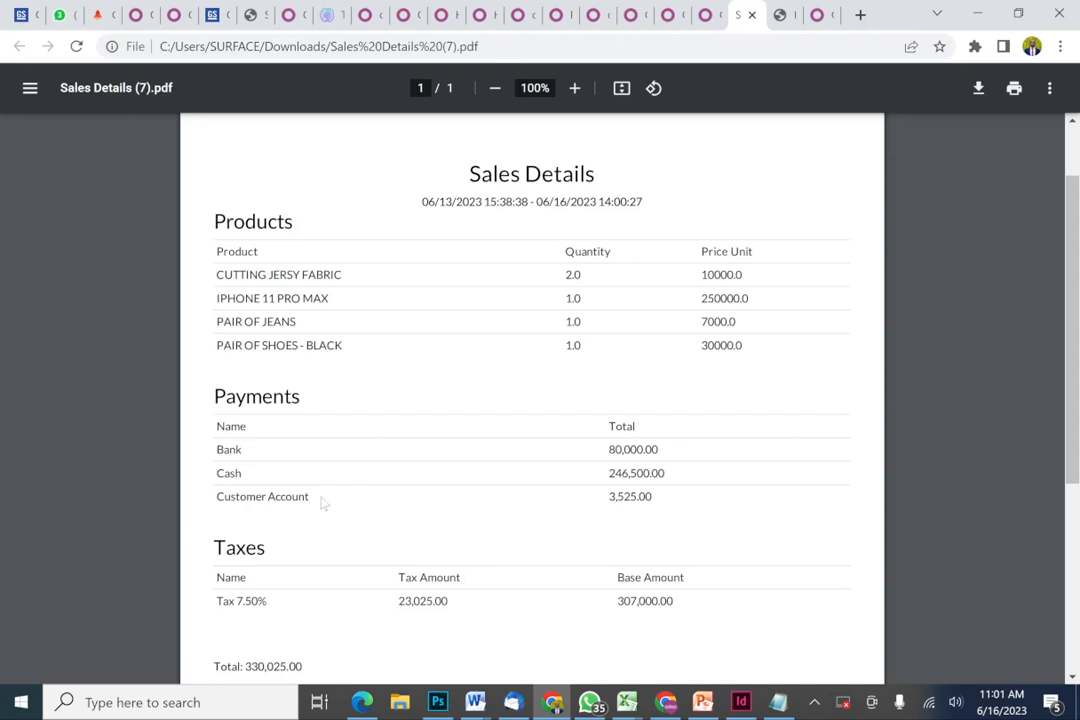
scroll(395, 370, down, 2)
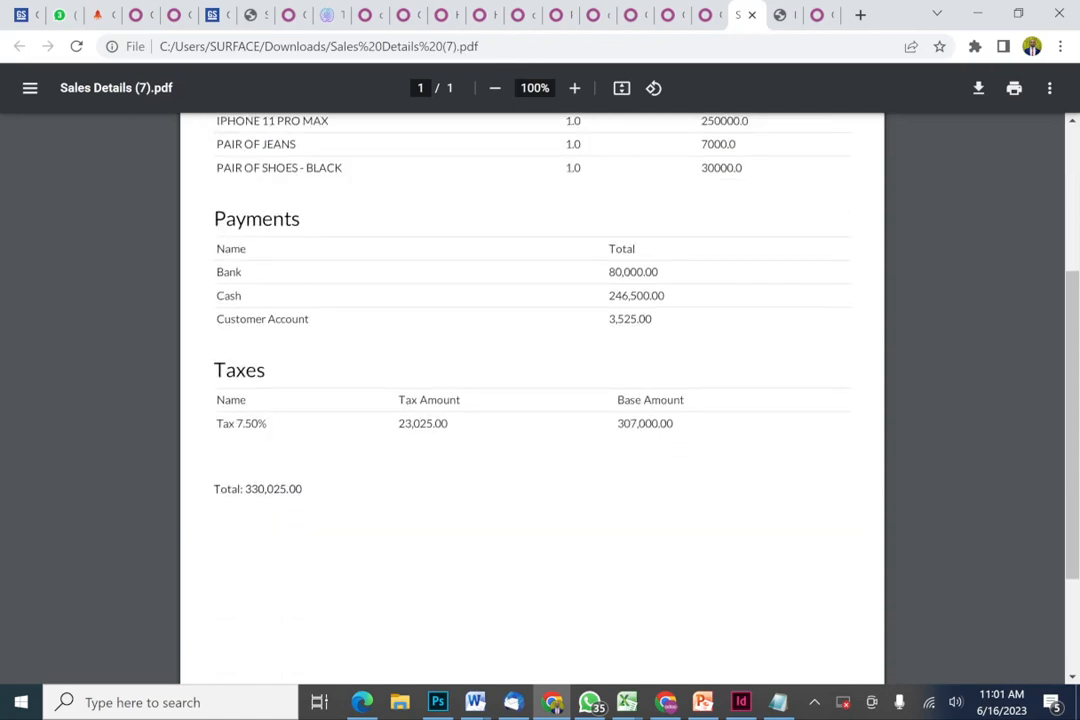
drag(653, 320, 609, 320)
click(574, 335)
scroll(277, 514, down, 2)
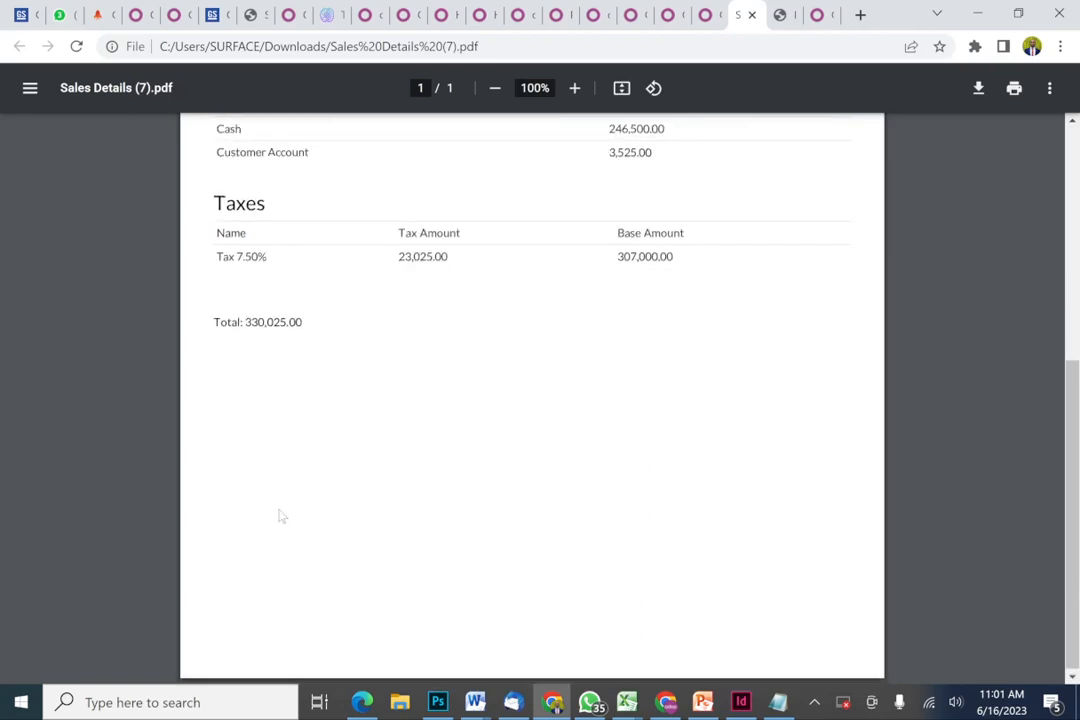
scroll(277, 514, up, 5)
Dismiss the Sales Details options in Odoo and review the list of all point-of-sale orders before returning to the shop dashboard.
click(703, 14)
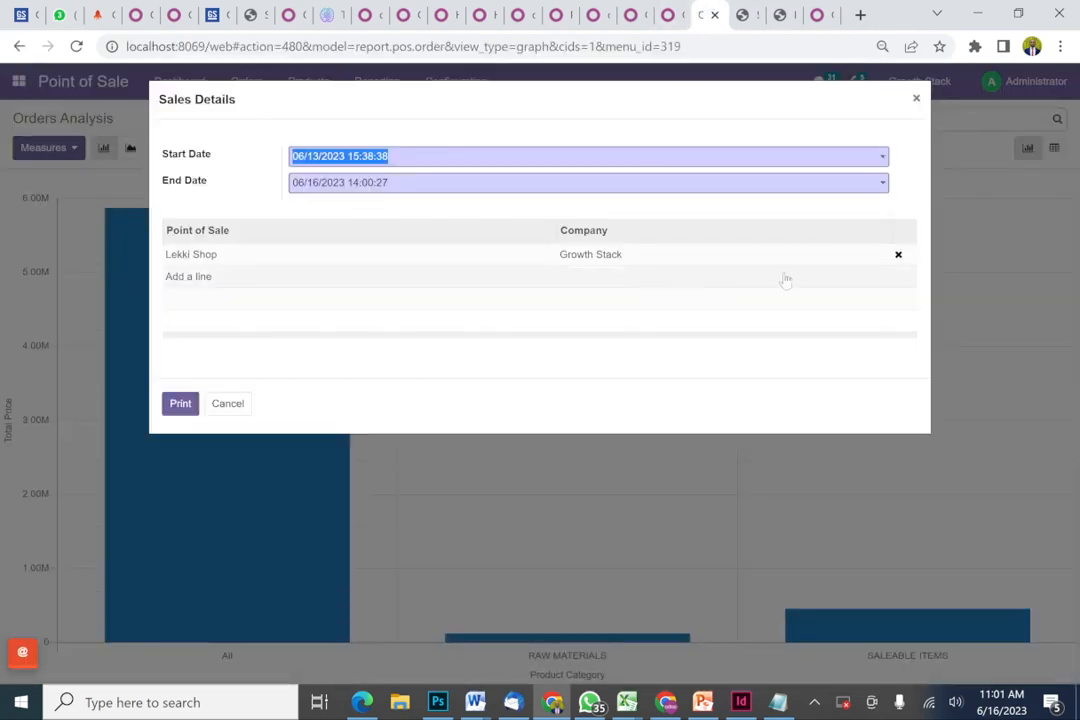
click(916, 98)
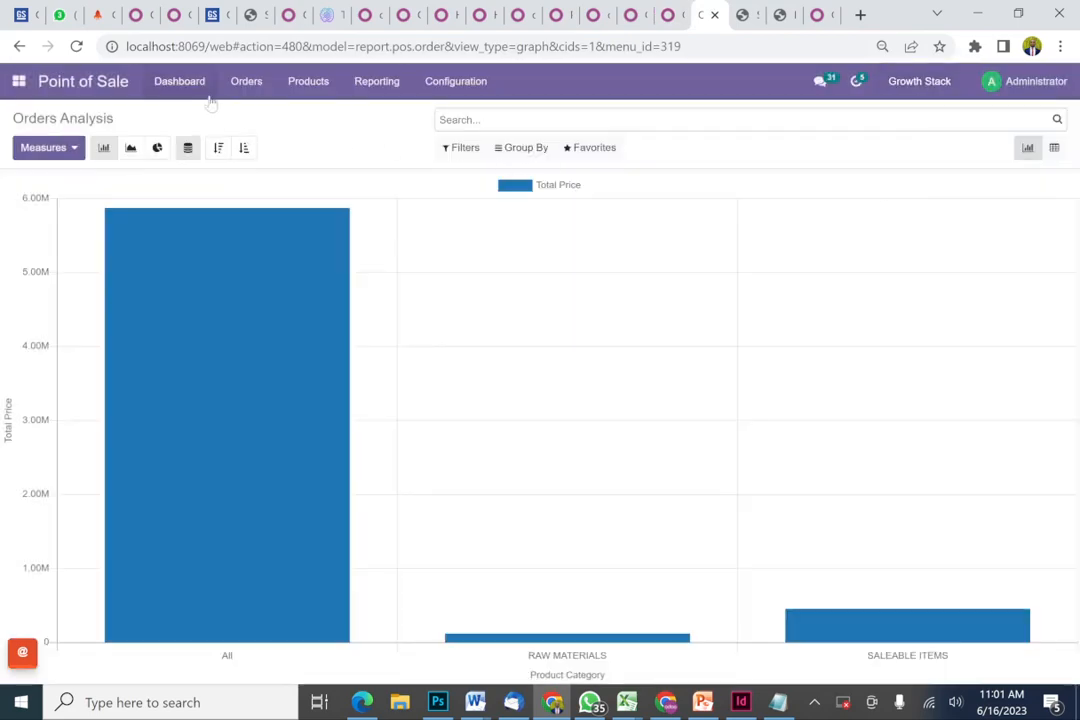
click(257, 92)
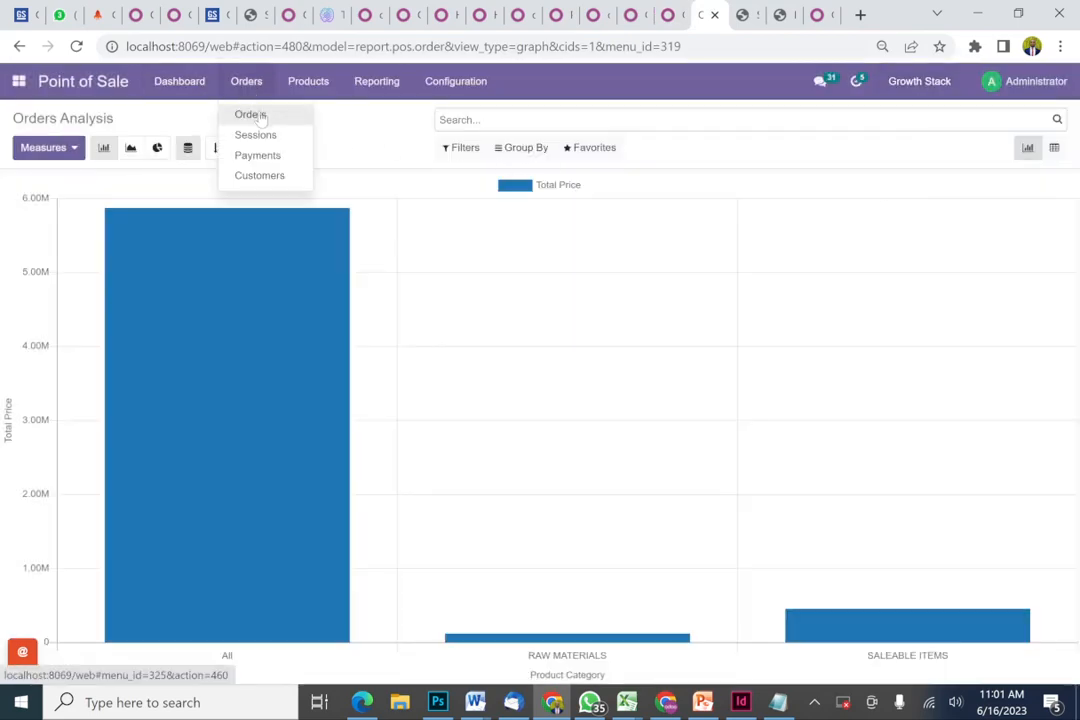
click(249, 116)
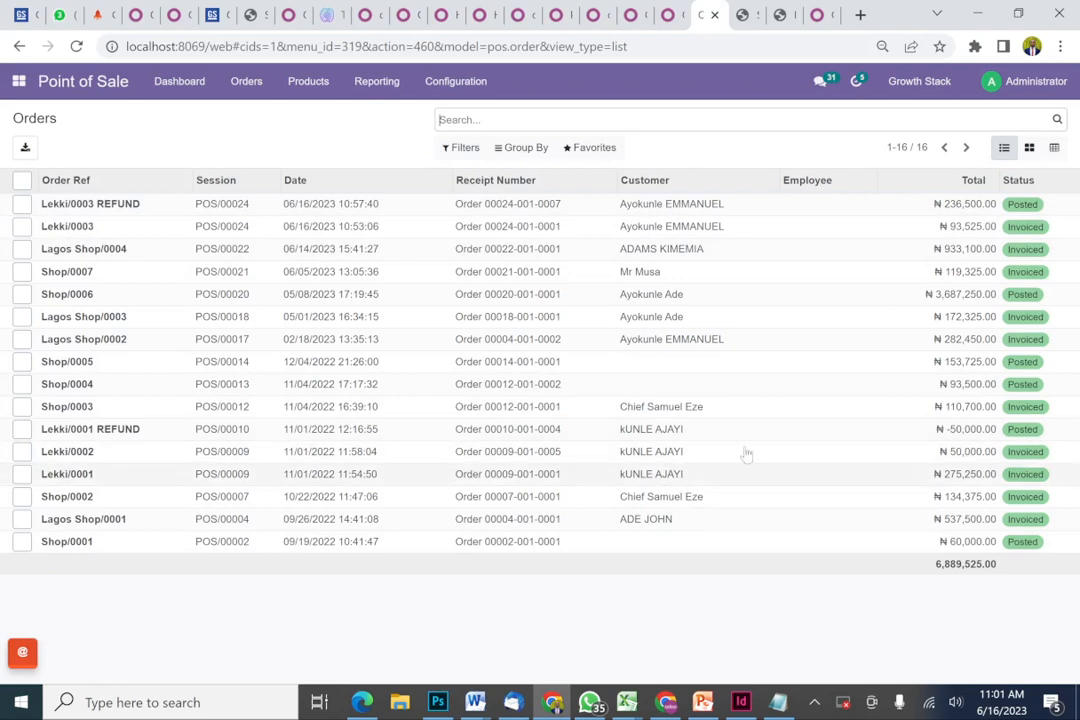
click(65, 86)
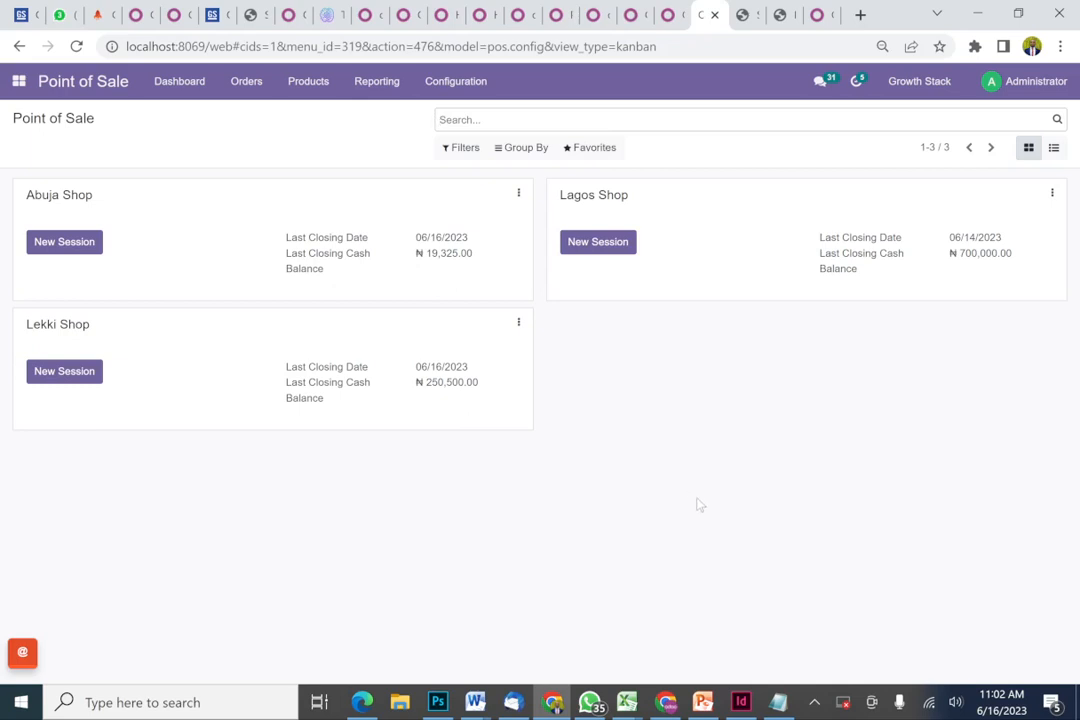
click(815, 703)
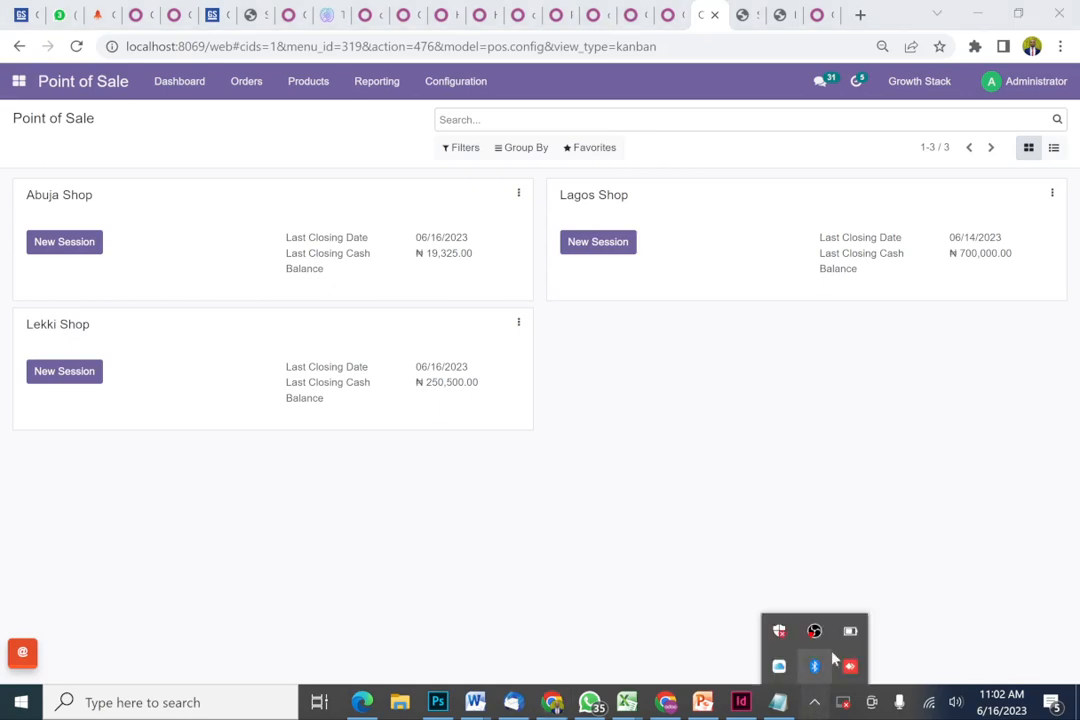